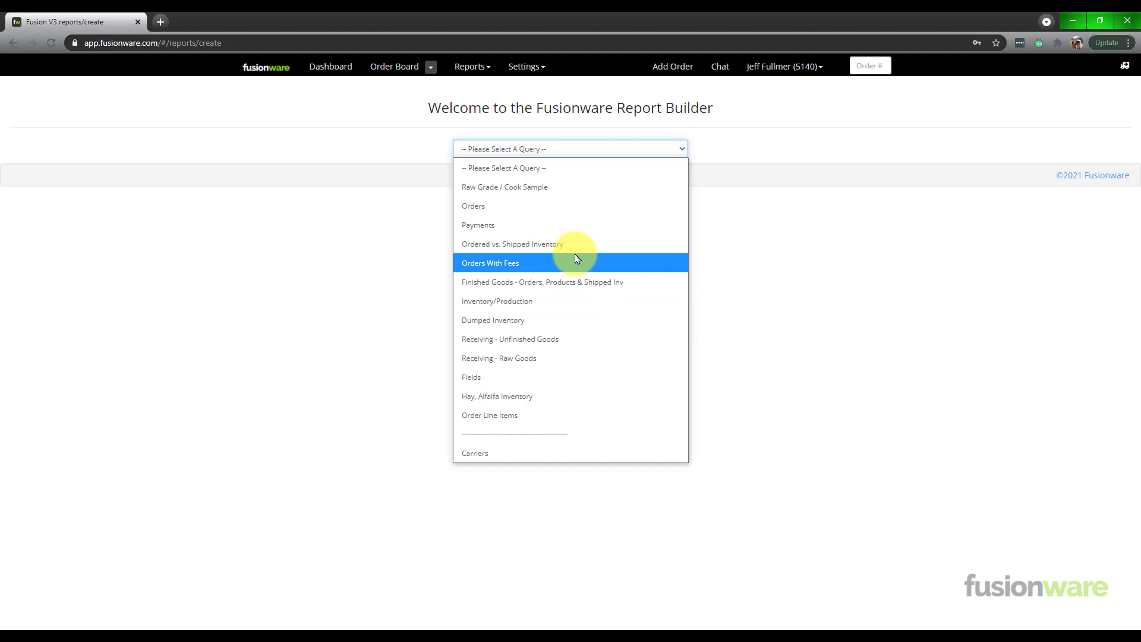
Start a custom report on the Payments query and name it "Payments By Customer"
{"action": "left_click", "coordinate": [532, 224]}
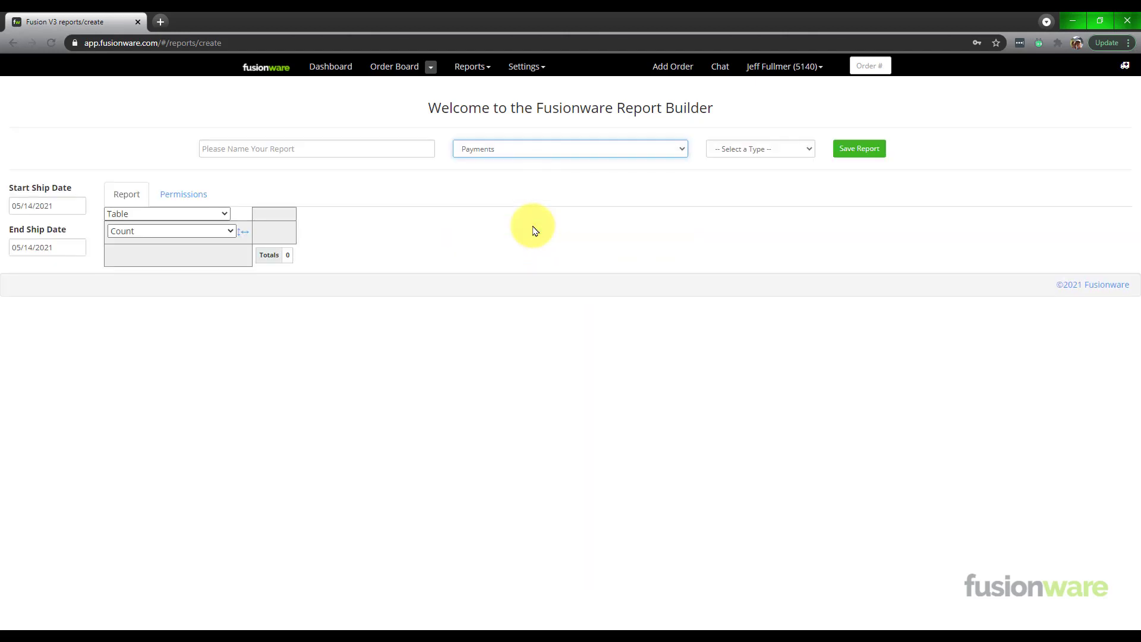
{"action": "left_click", "coordinate": [398, 147]}
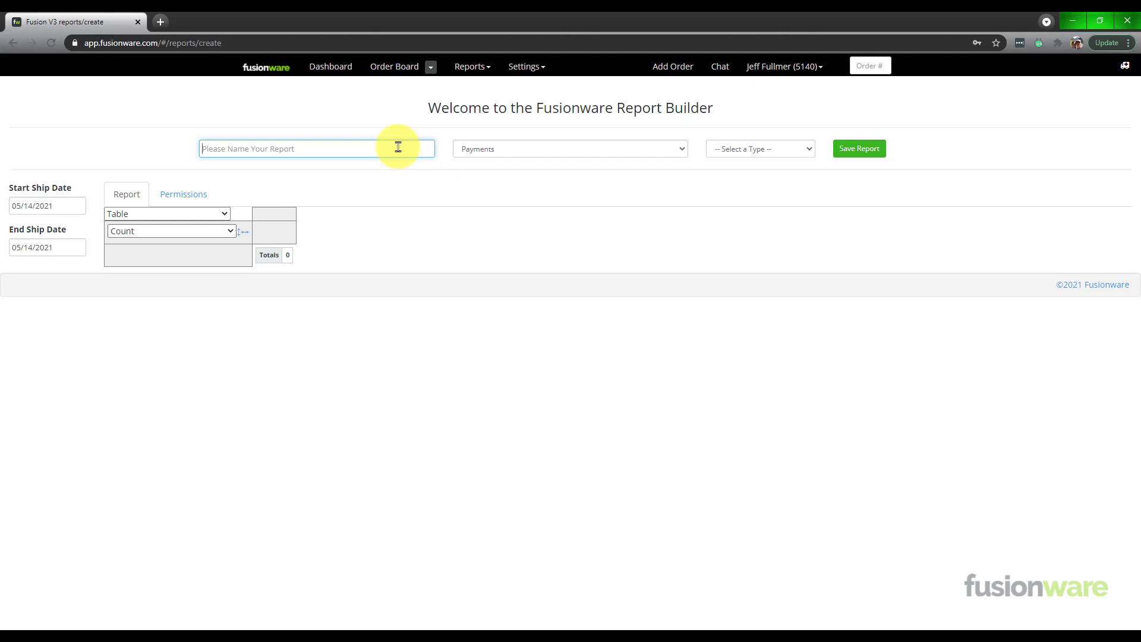
{"action": "type", "text": "Payments By Customer"}
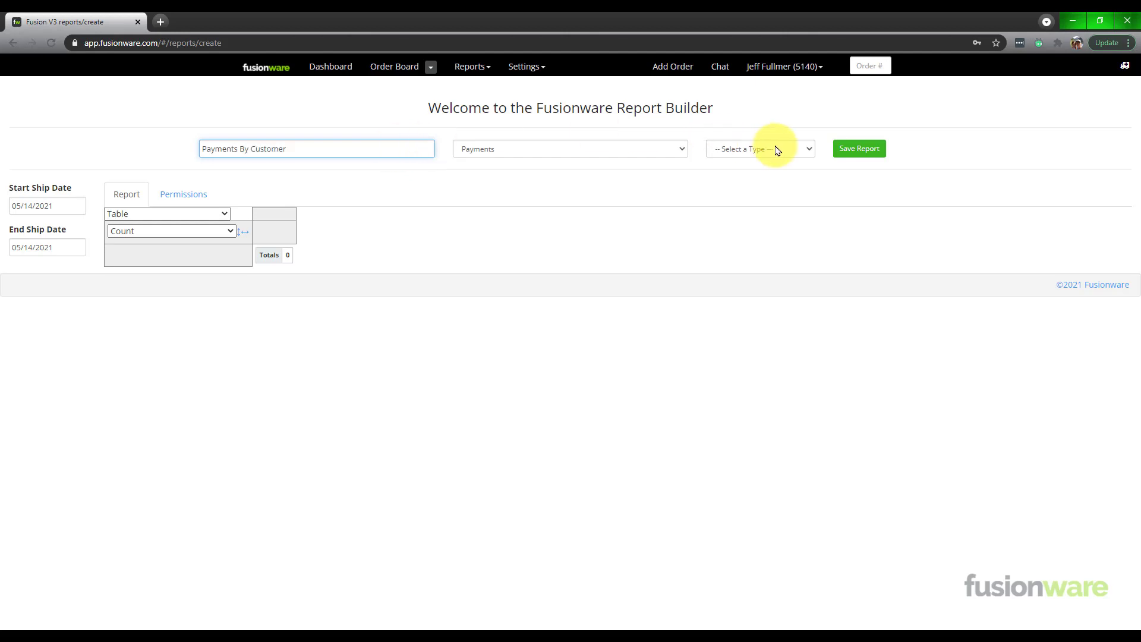
{"action": "left_click", "coordinate": [596, 184]}
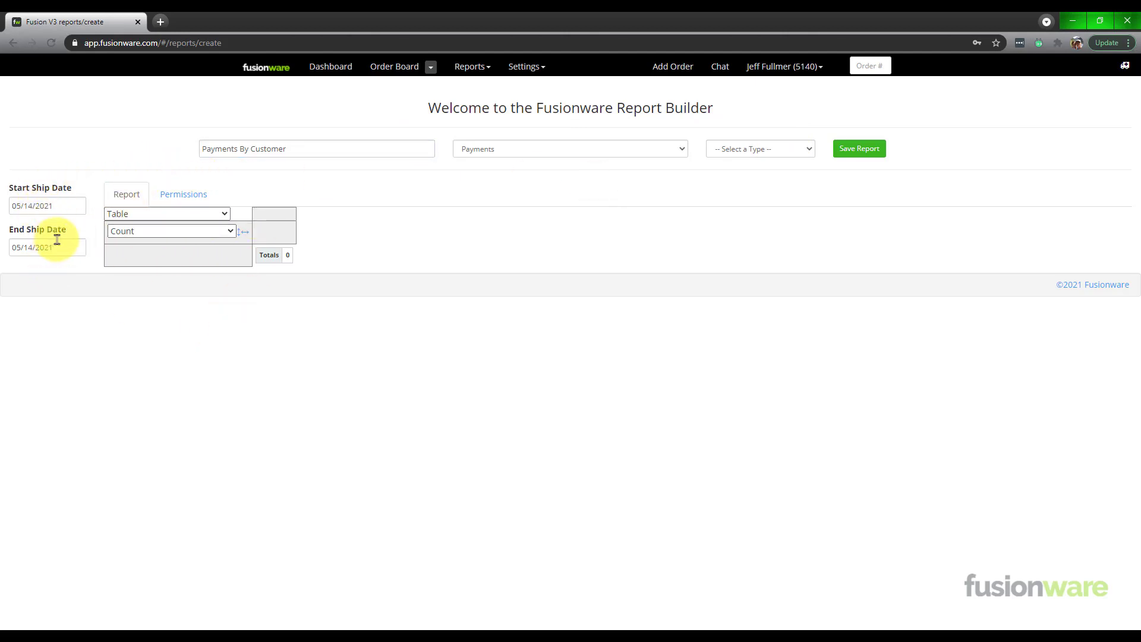
Set the report's start ship date to 12/01/2020
{"action": "left_click", "coordinate": [63, 206]}
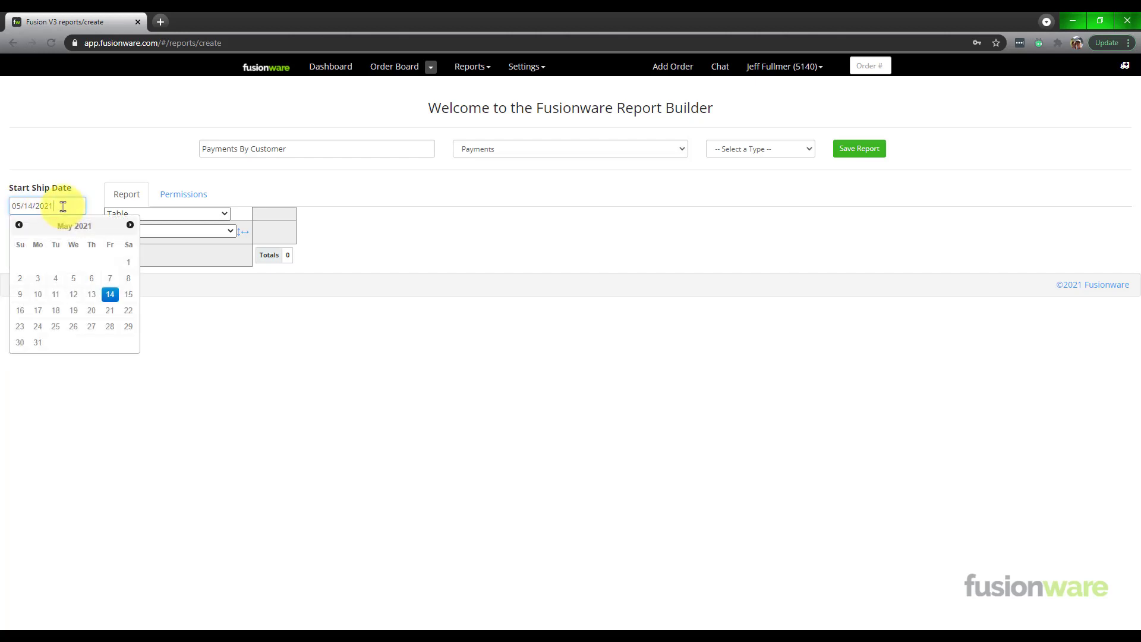
{"action": "left_click", "coordinate": [20, 229]}
{"action": "left_click", "coordinate": [21, 229]}
{"action": "left_click", "coordinate": [20, 229]}
{"action": "left_click", "coordinate": [20, 230]}
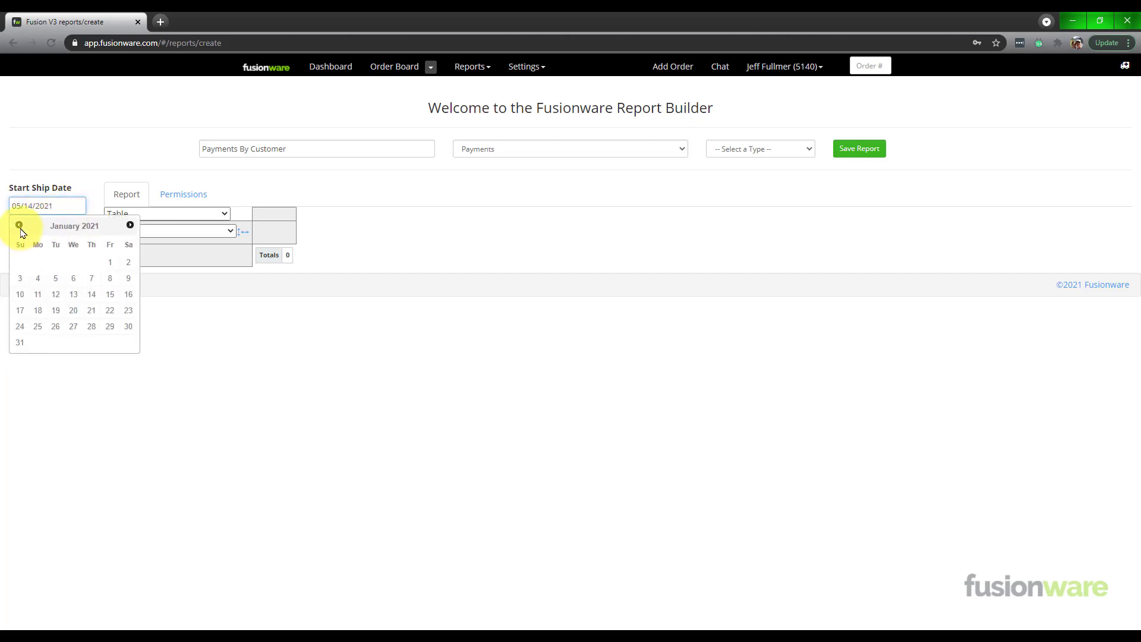
{"action": "left_click", "coordinate": [20, 229]}
{"action": "left_click", "coordinate": [55, 261]}
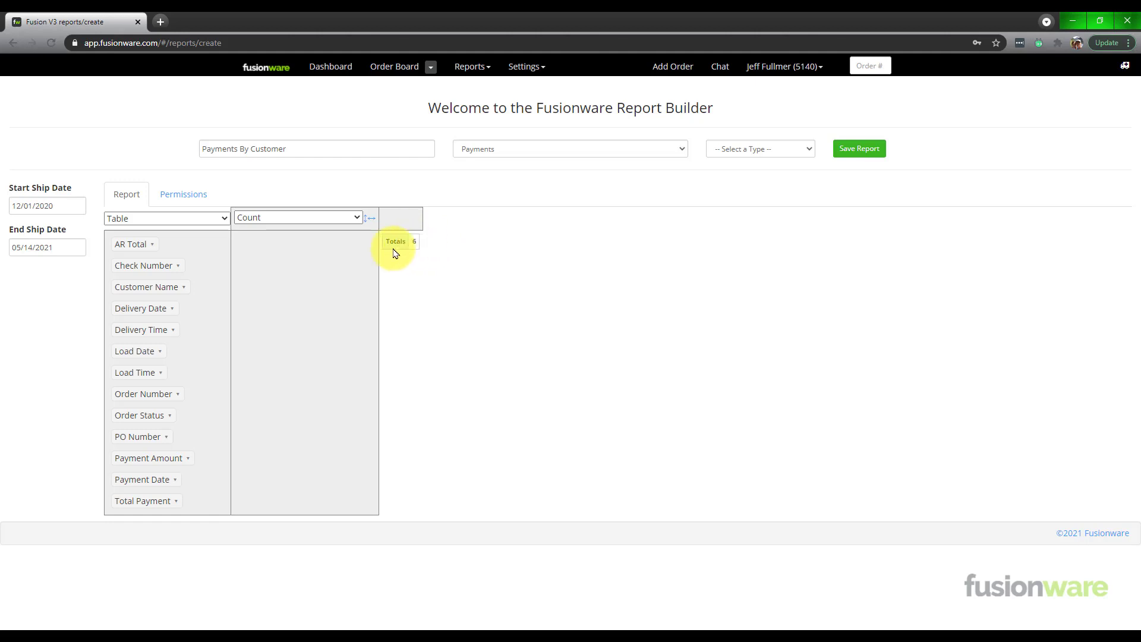
Add Order Number and Payment Amount as row fields and calculate the totals as the Sum of Payment Amount
{"action": "left_click_drag", "start_coordinate": [158, 395], "coordinate": [298, 268]}
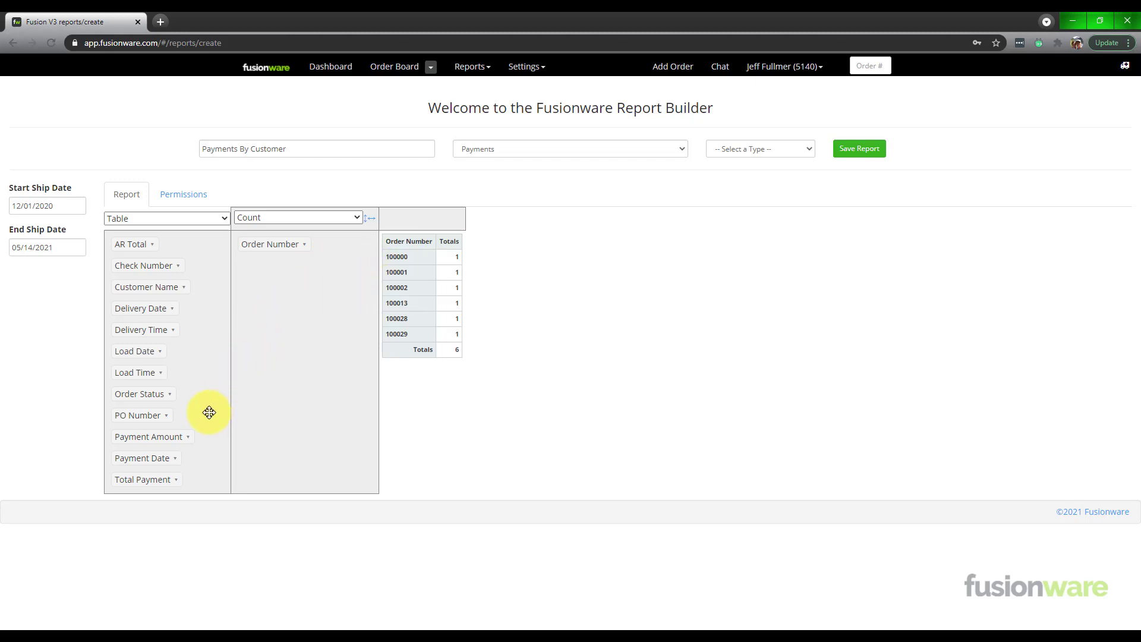
{"action": "left_click_drag", "start_coordinate": [172, 436], "coordinate": [308, 316]}
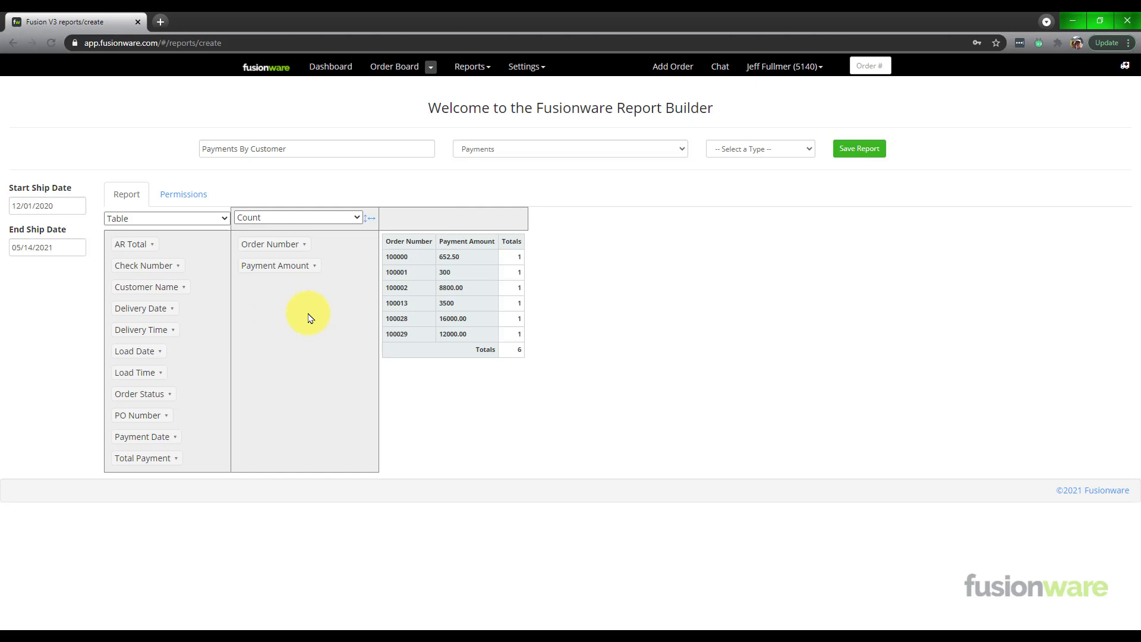
{"action": "left_click", "coordinate": [358, 219]}
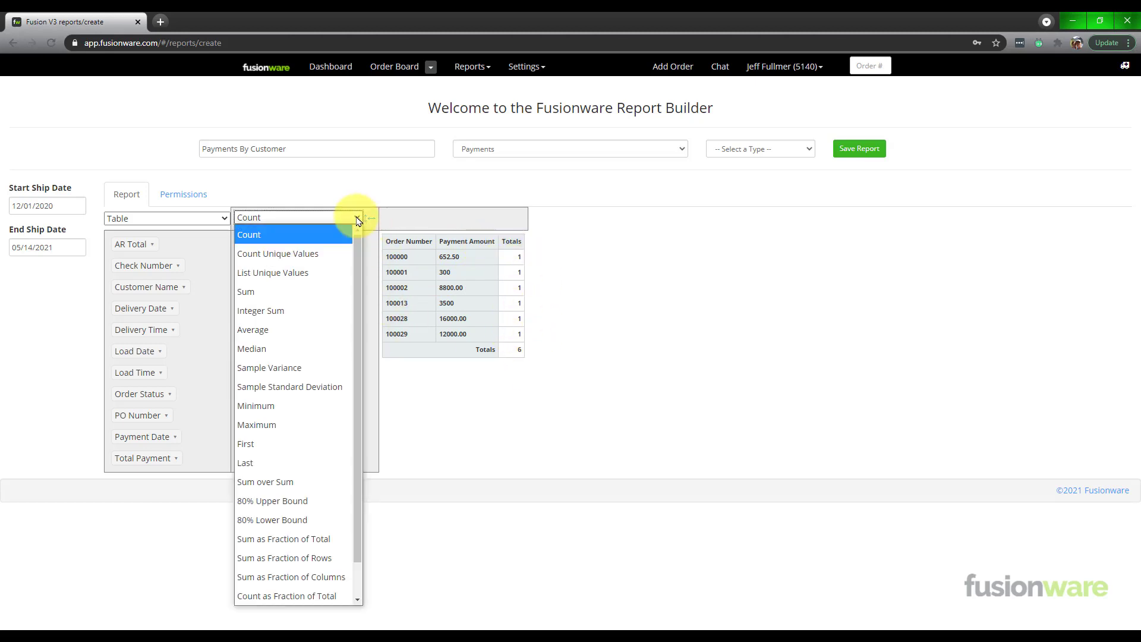
{"action": "left_click", "coordinate": [300, 291]}
{"action": "left_click", "coordinate": [342, 234]}
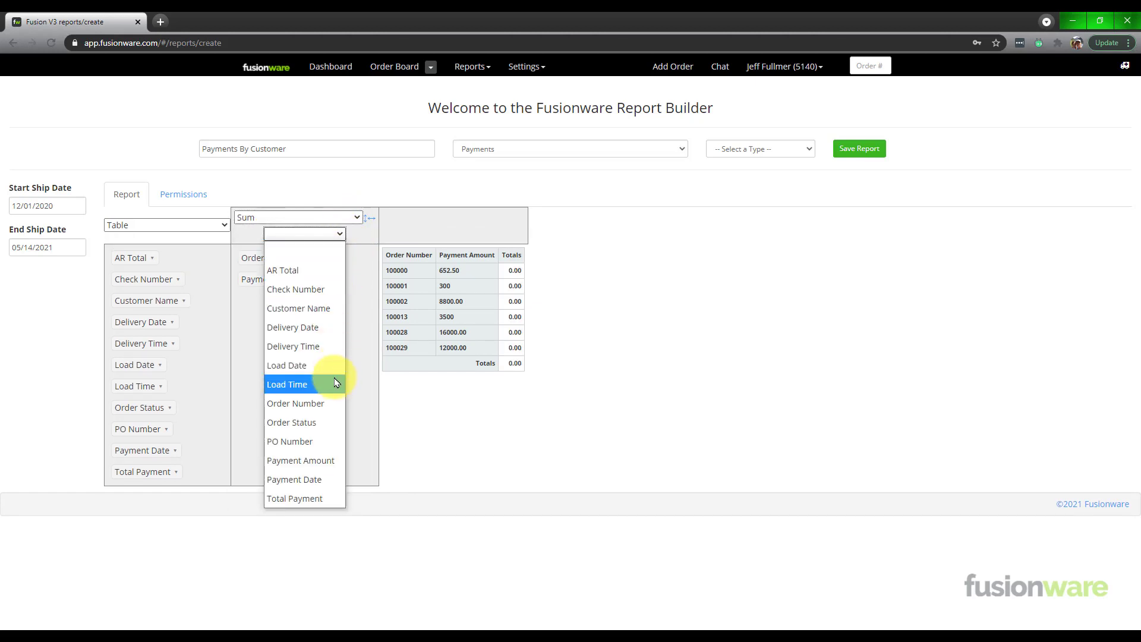
{"action": "left_click", "coordinate": [343, 466]}
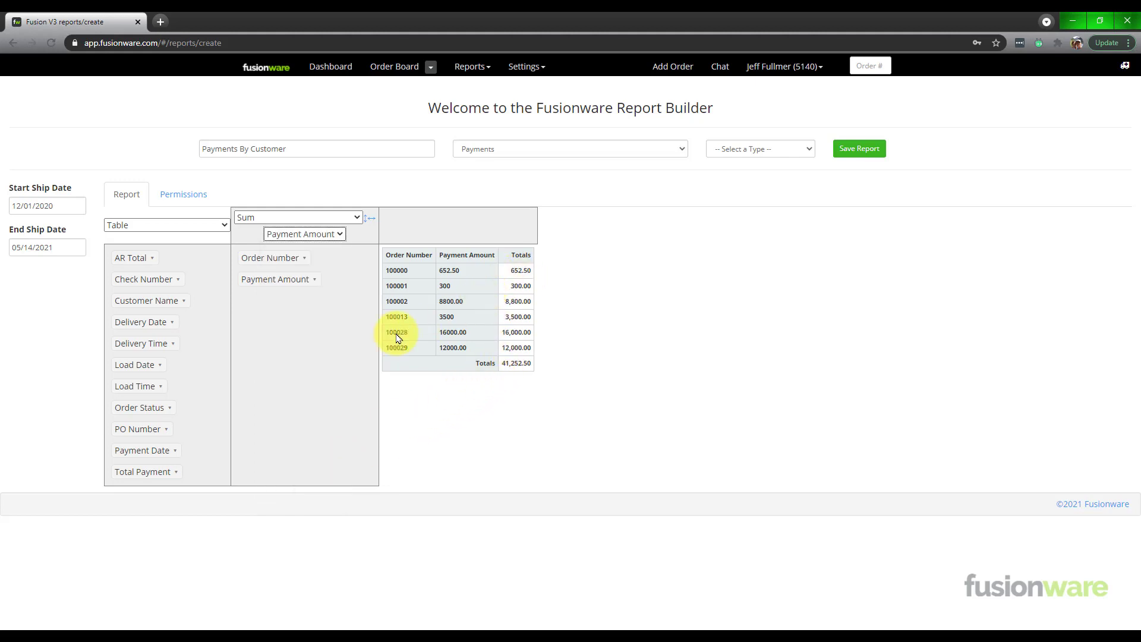
Replace the Payment Amount row field with Customer Name, Check Number and Payment Date, in that order after Order Number
{"action": "left_click_drag", "start_coordinate": [298, 280], "coordinate": [203, 403]}
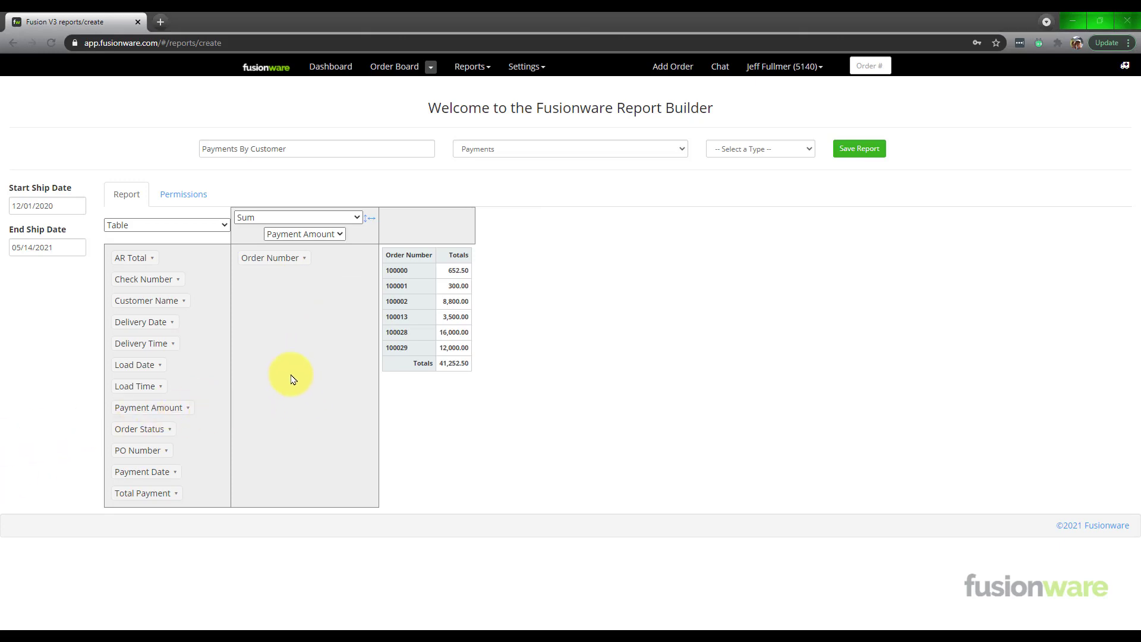
{"action": "left_click_drag", "start_coordinate": [160, 280], "coordinate": [280, 294]}
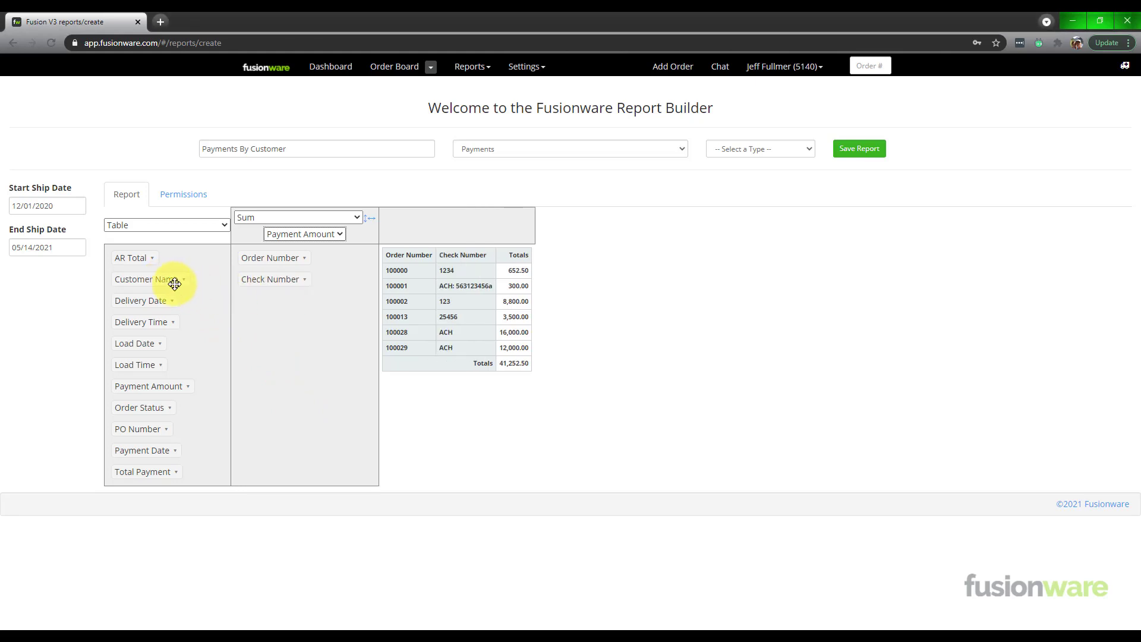
{"action": "left_click_drag", "start_coordinate": [163, 282], "coordinate": [281, 276]}
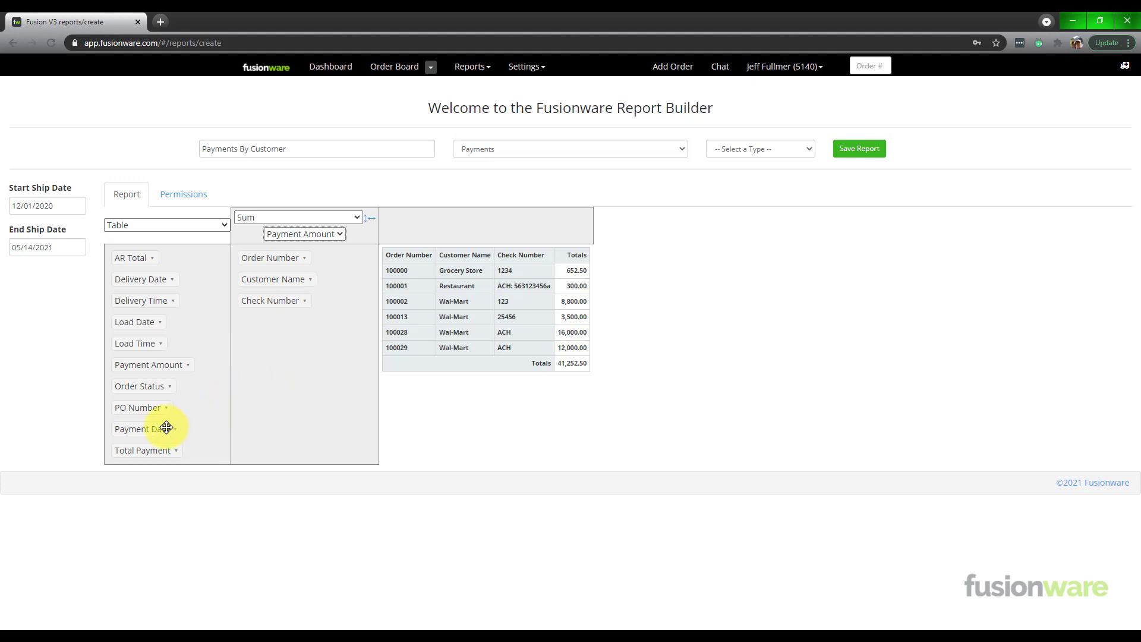
{"action": "left_click_drag", "start_coordinate": [156, 429], "coordinate": [288, 341]}
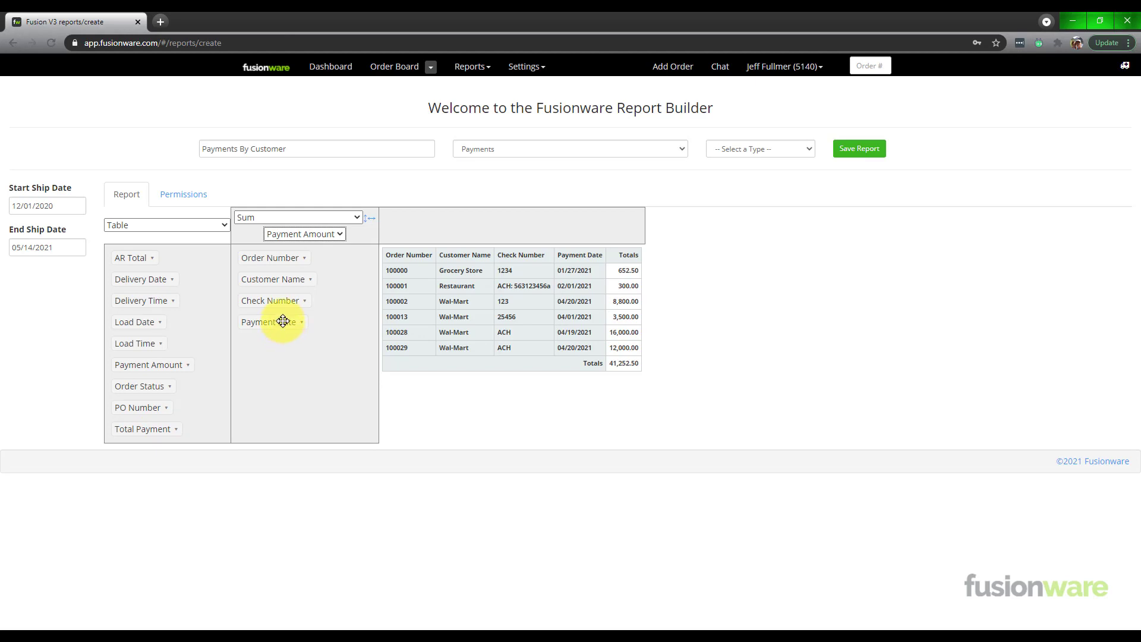
{"action": "left_click_drag", "start_coordinate": [283, 321], "coordinate": [283, 293]}
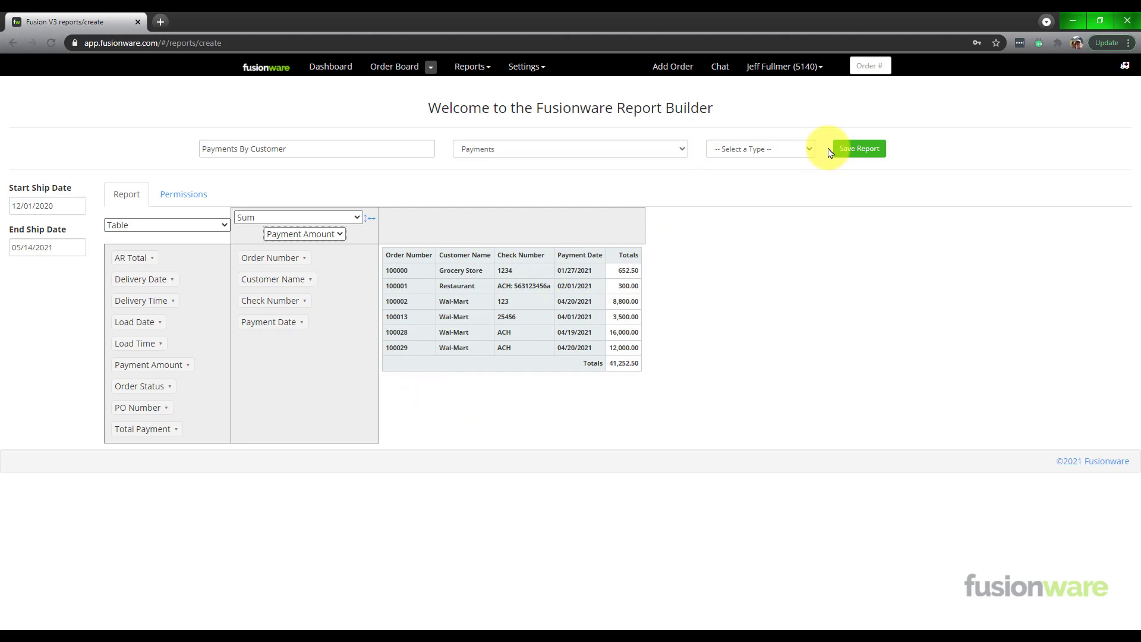
Save the report and open Payments By Customer for editing from the custom reports settings
{"action": "left_click", "coordinate": [844, 153]}
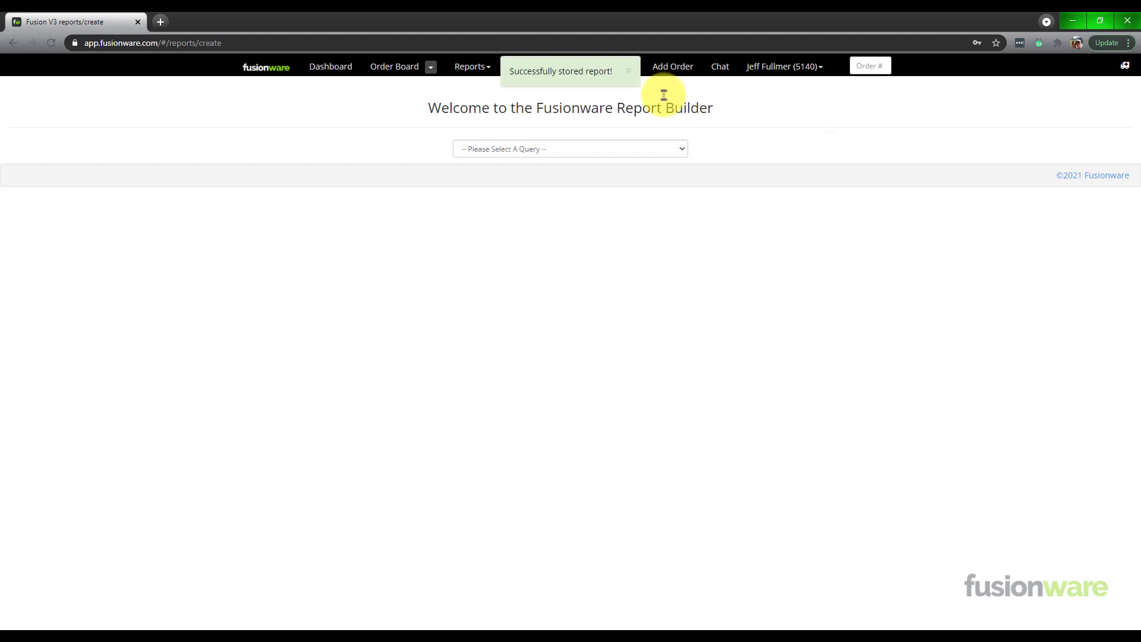
{"action": "left_click", "coordinate": [628, 71]}
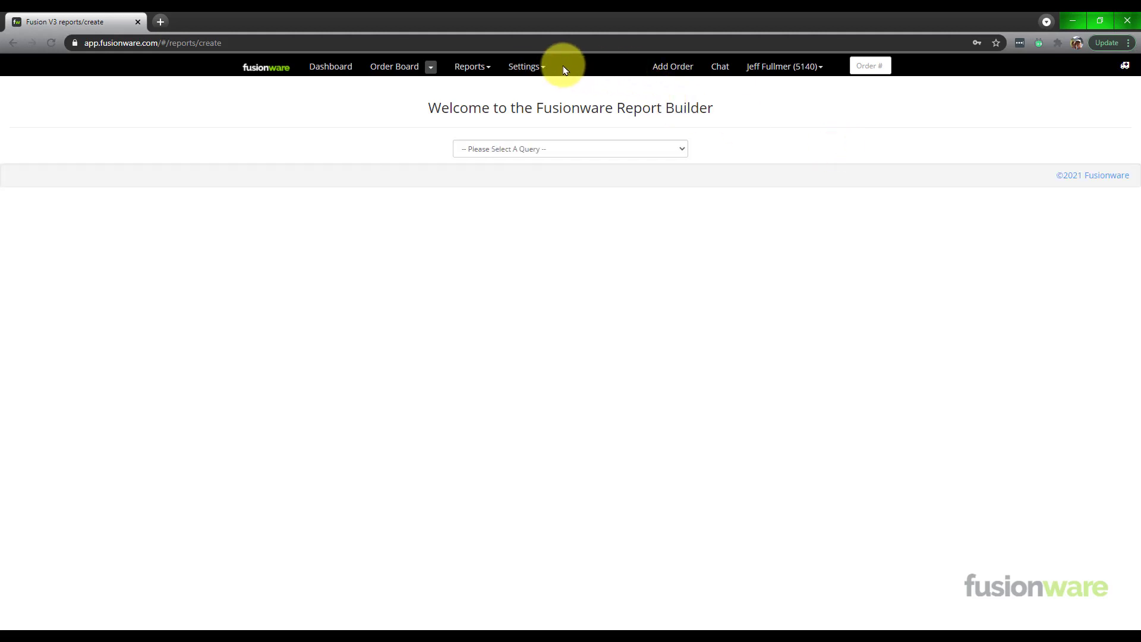
{"action": "left_click", "coordinate": [527, 67]}
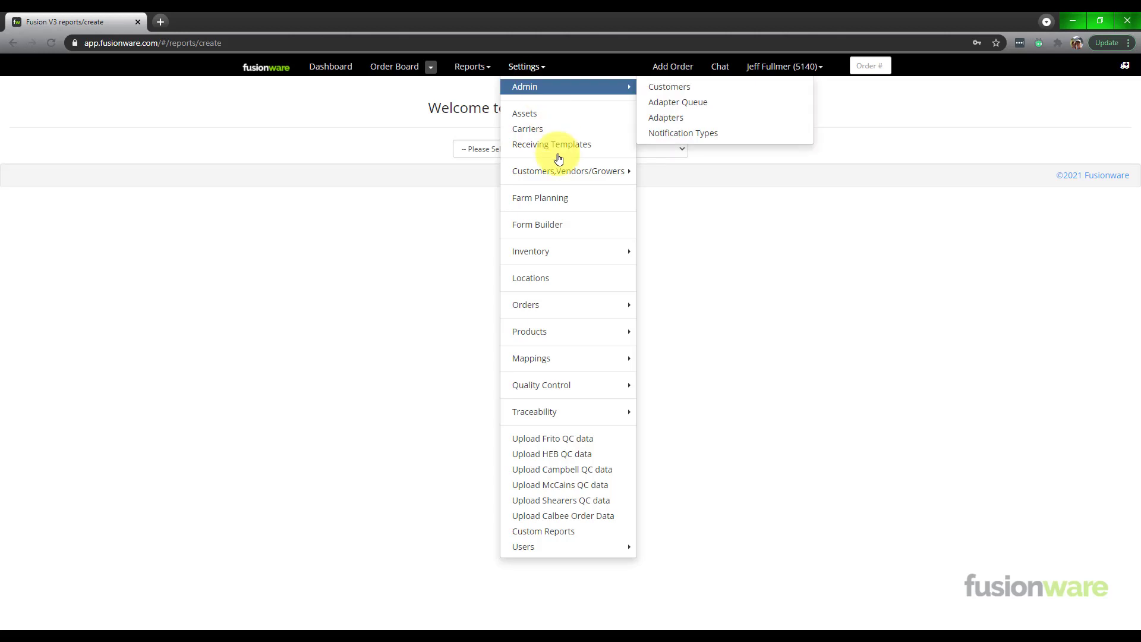
{"action": "left_click", "coordinate": [556, 530]}
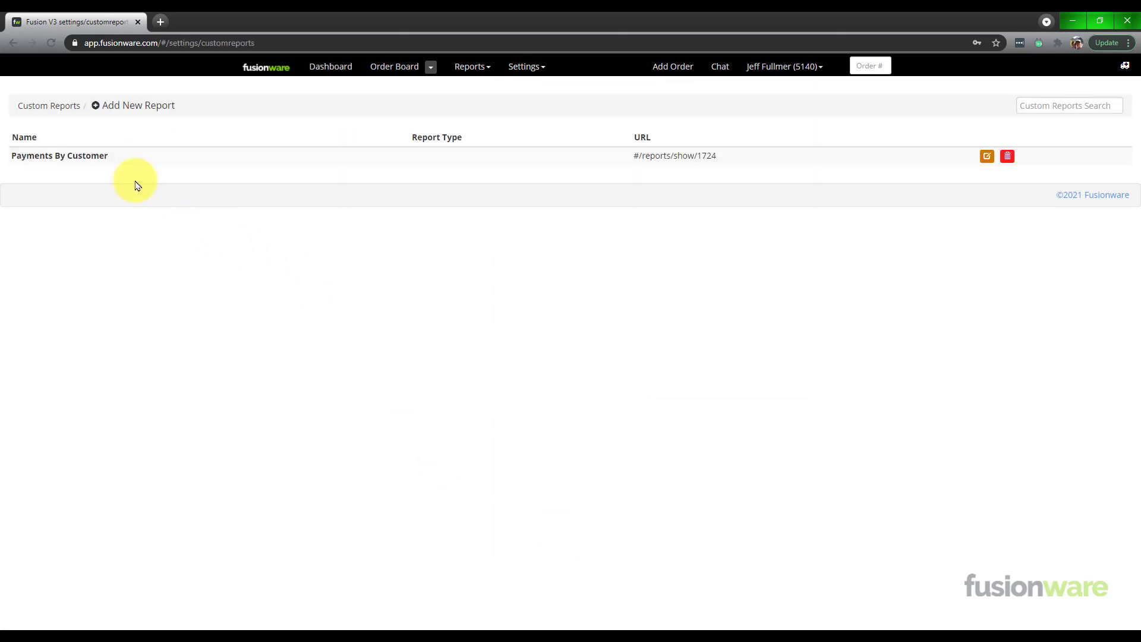
{"action": "left_click", "coordinate": [97, 158]}
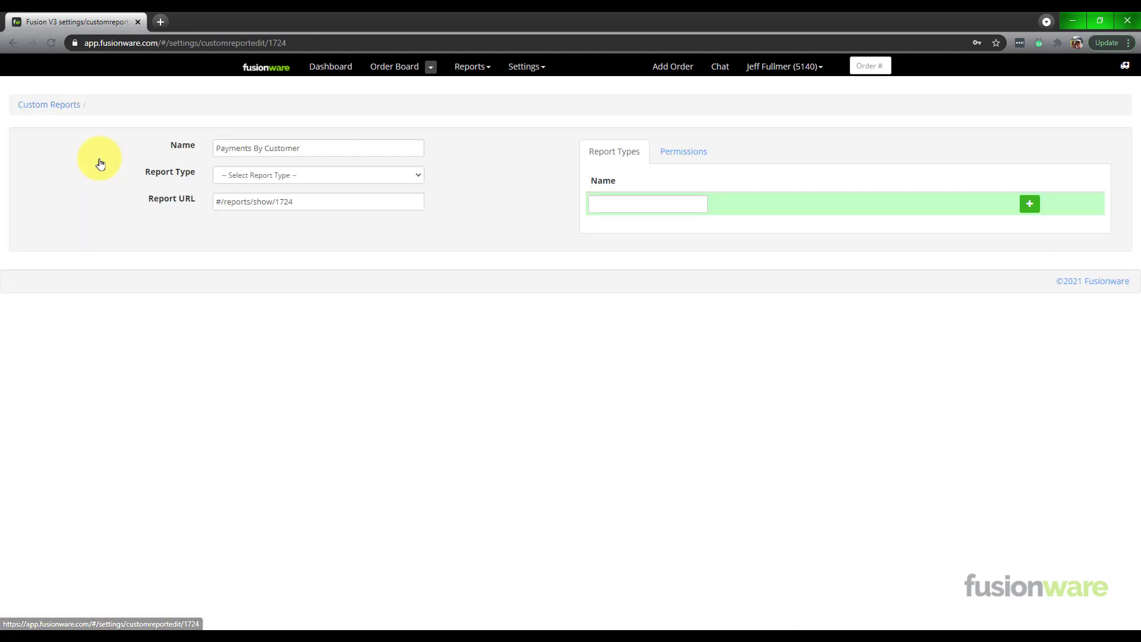
Add three report types named Accounting, Orders and Shipping
{"action": "left_click", "coordinate": [300, 175]}
{"action": "left_click", "coordinate": [301, 176]}
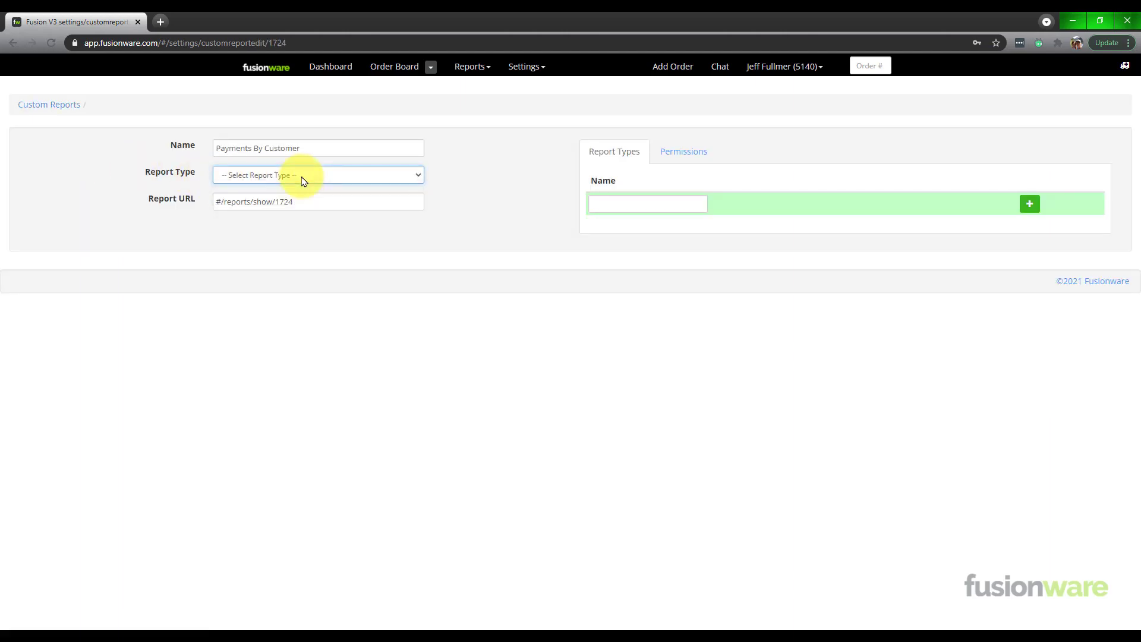
{"action": "left_click", "coordinate": [626, 204]}
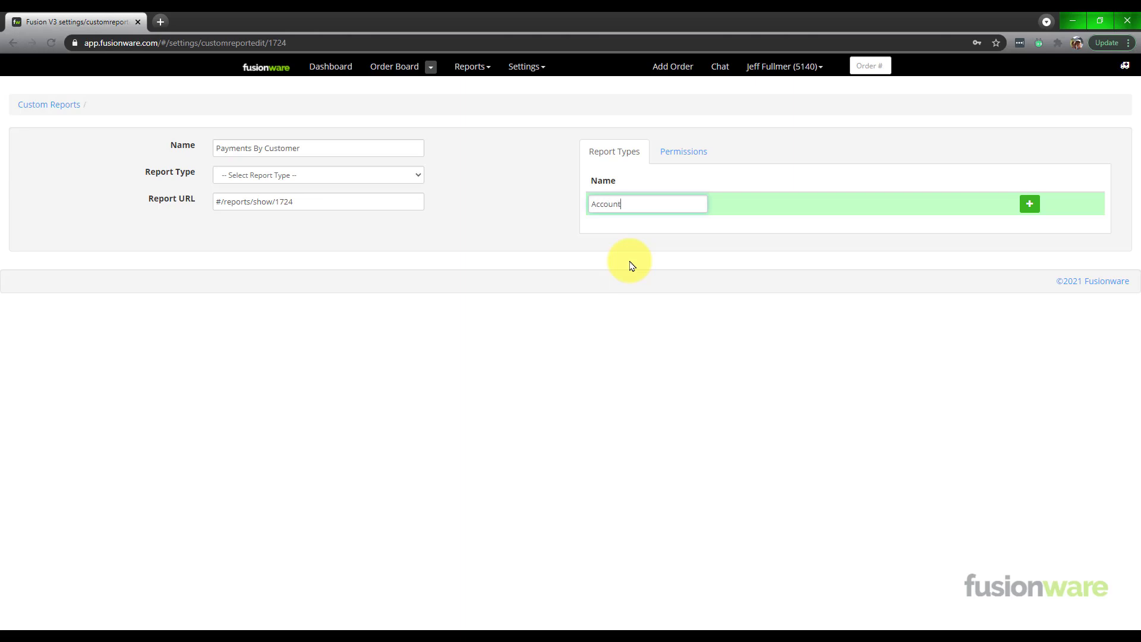
{"action": "key", "text": "Return"}
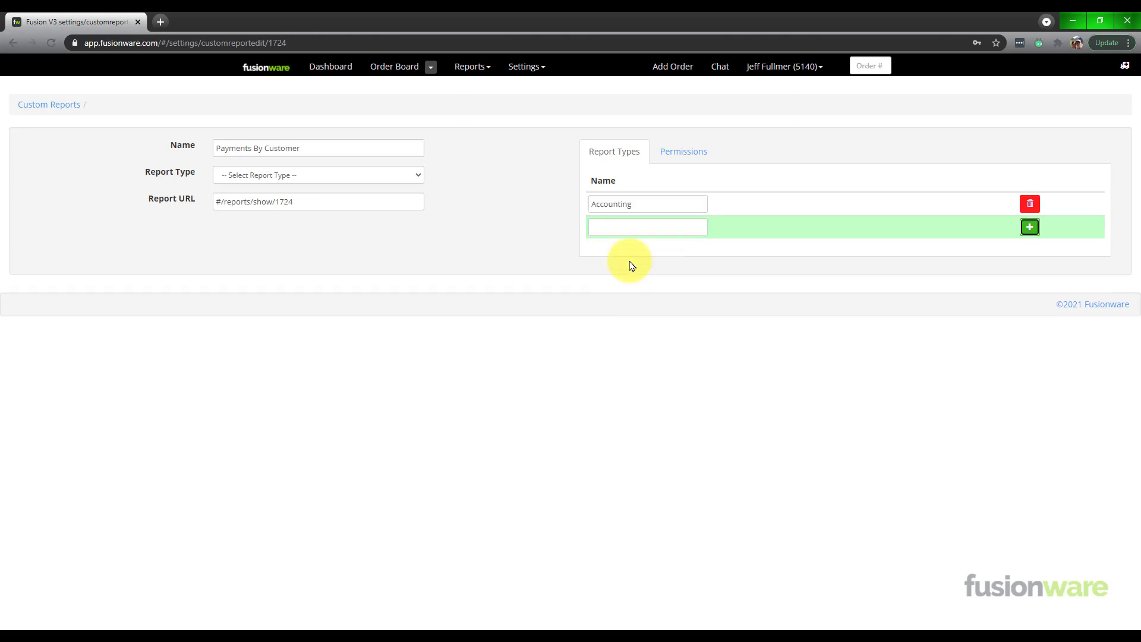
{"action": "left_click", "coordinate": [634, 228]}
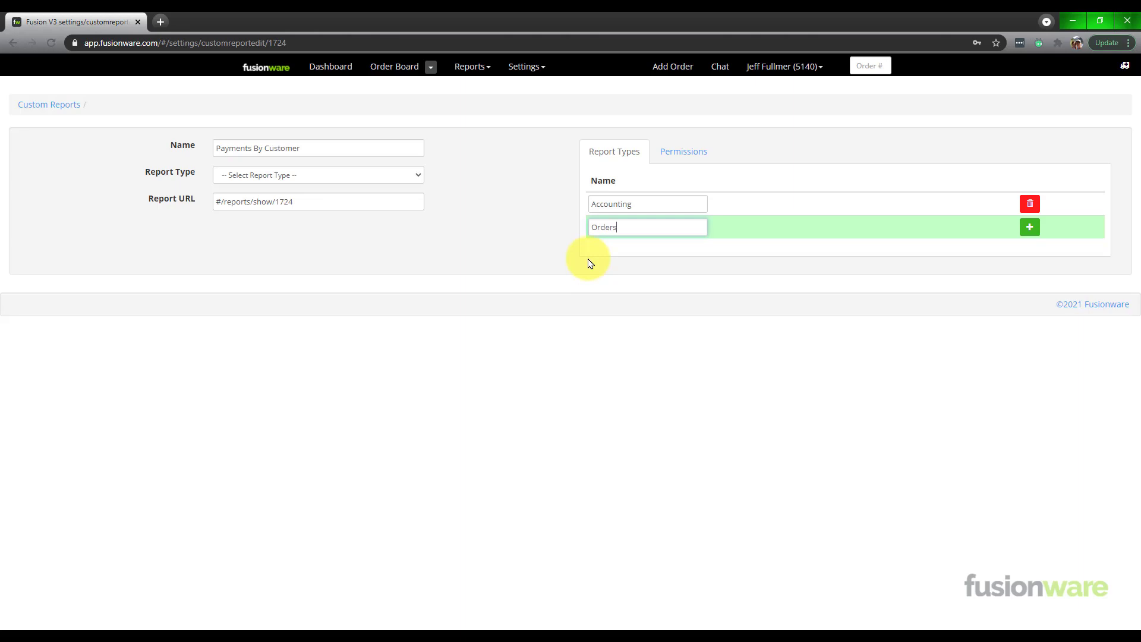
{"action": "key", "text": "Return"}
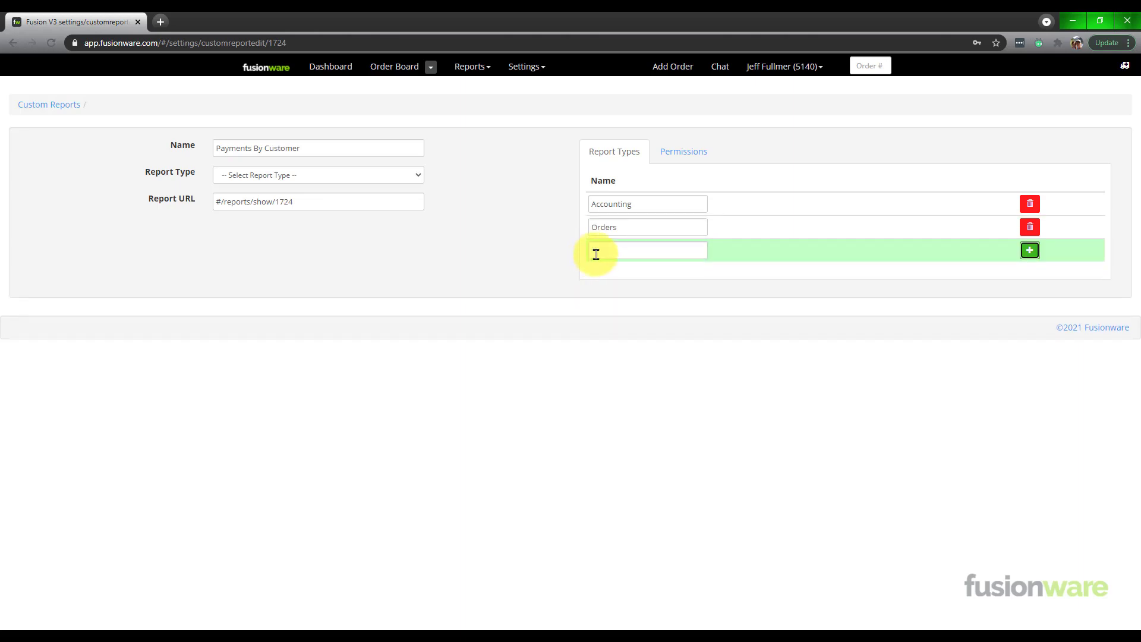
{"action": "left_click", "coordinate": [596, 253]}
{"action": "type", "text": "Shipping"}
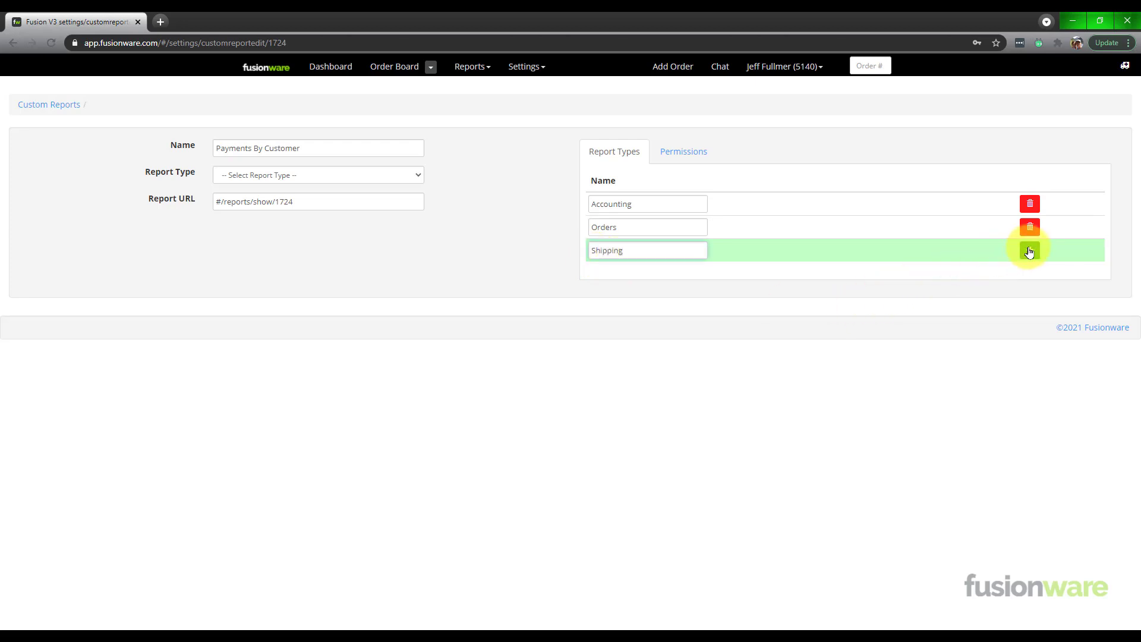
{"action": "left_click", "coordinate": [1030, 252]}
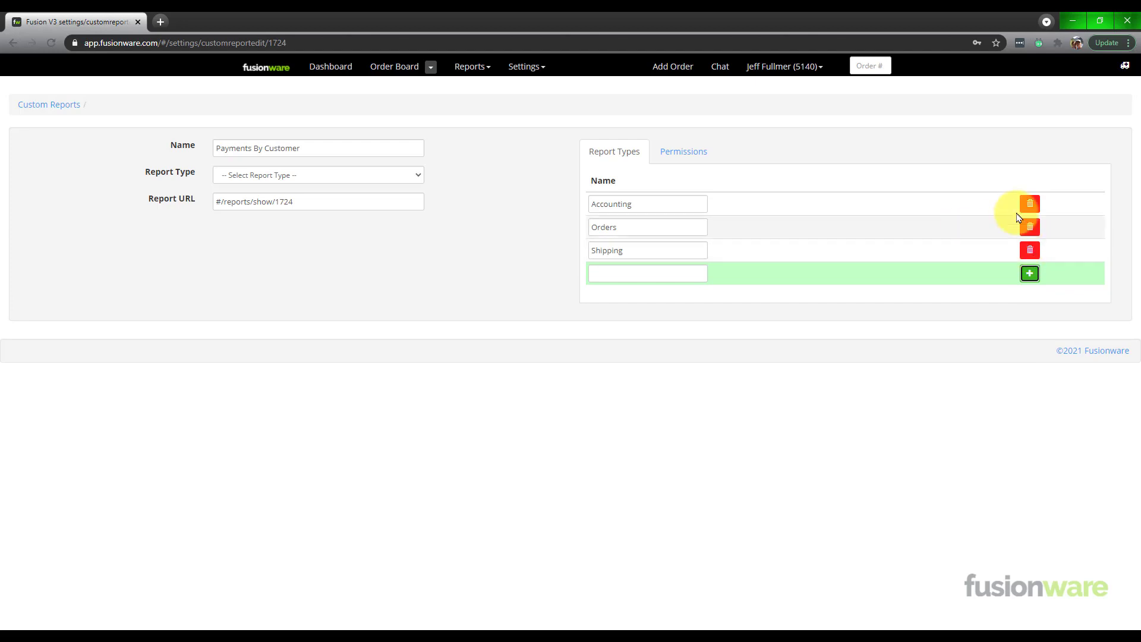
Return to the custom reports list, reload the page and check the available reports for the Accounting, Orders and Shipping categories
{"action": "left_click", "coordinate": [481, 69]}
{"action": "left_click", "coordinate": [476, 69]}
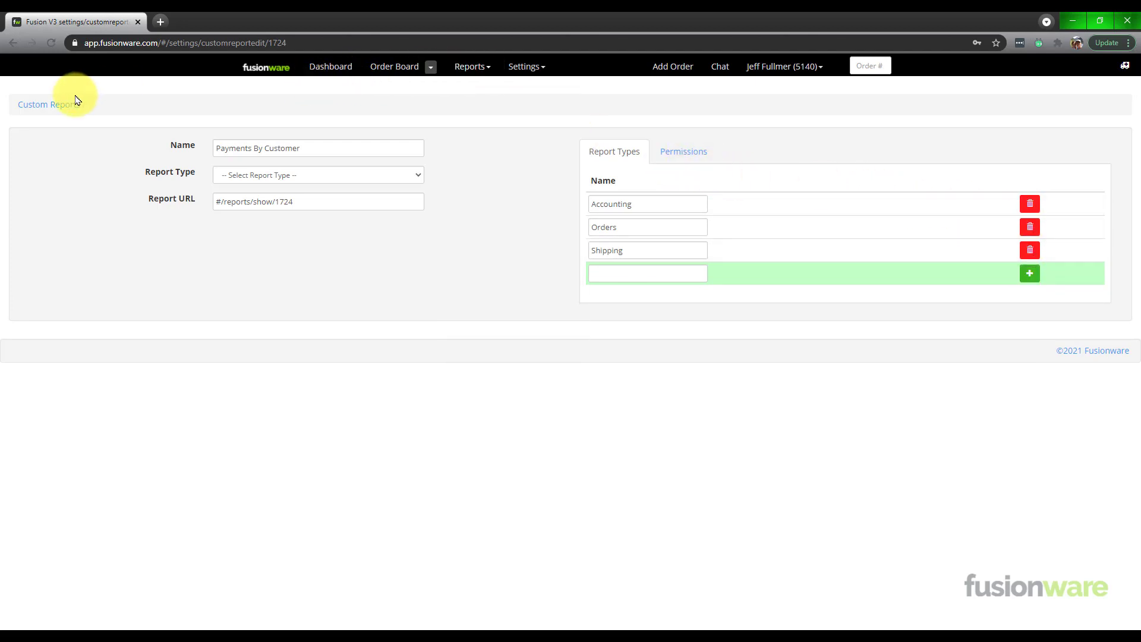
{"action": "left_click", "coordinate": [60, 107]}
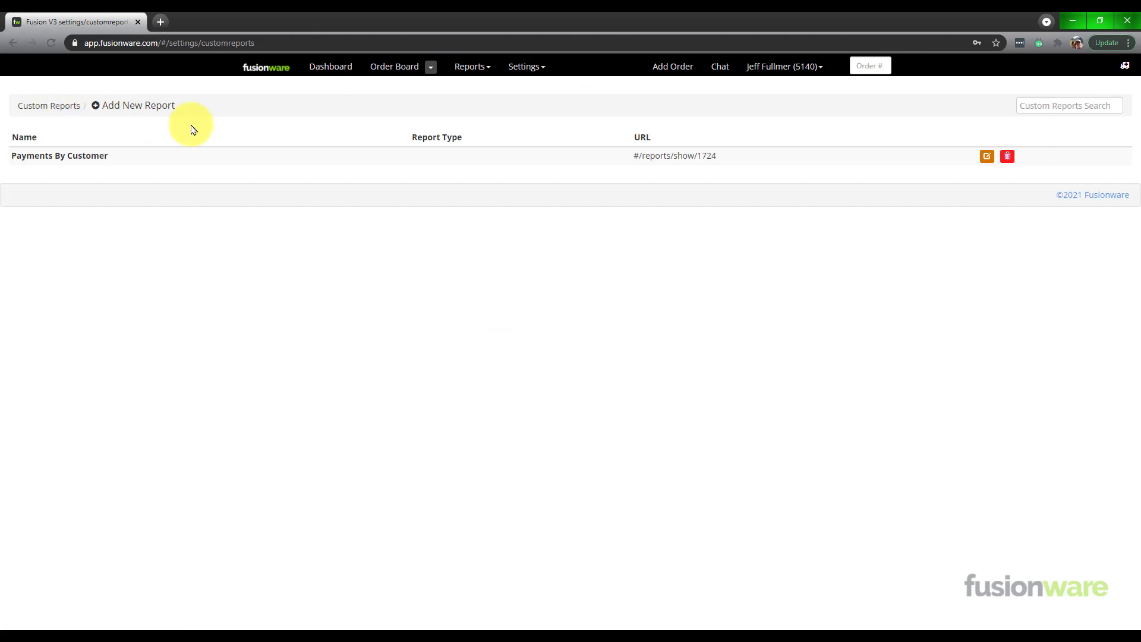
{"action": "left_click", "coordinate": [52, 43]}
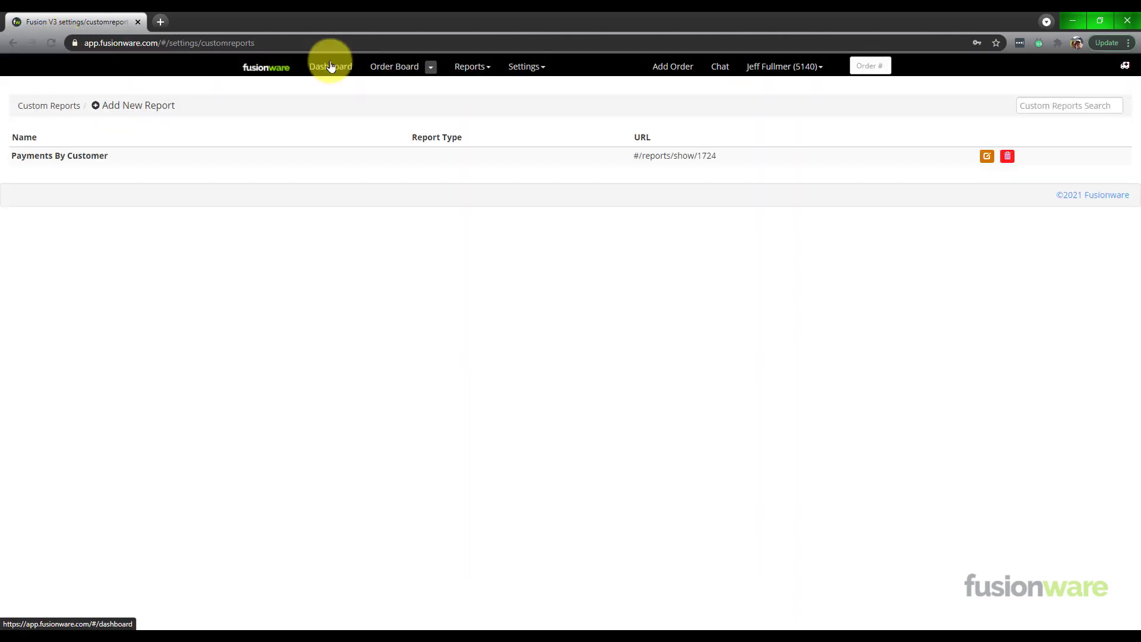
{"action": "left_click", "coordinate": [472, 66]}
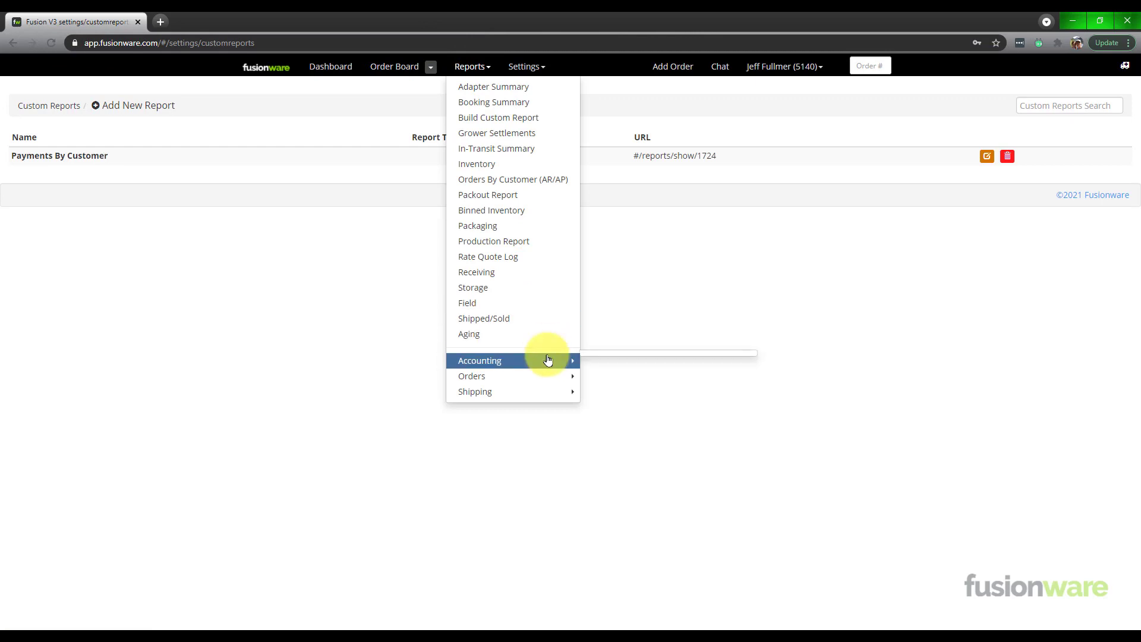
{"action": "mouse_move", "coordinate": [540, 397]}
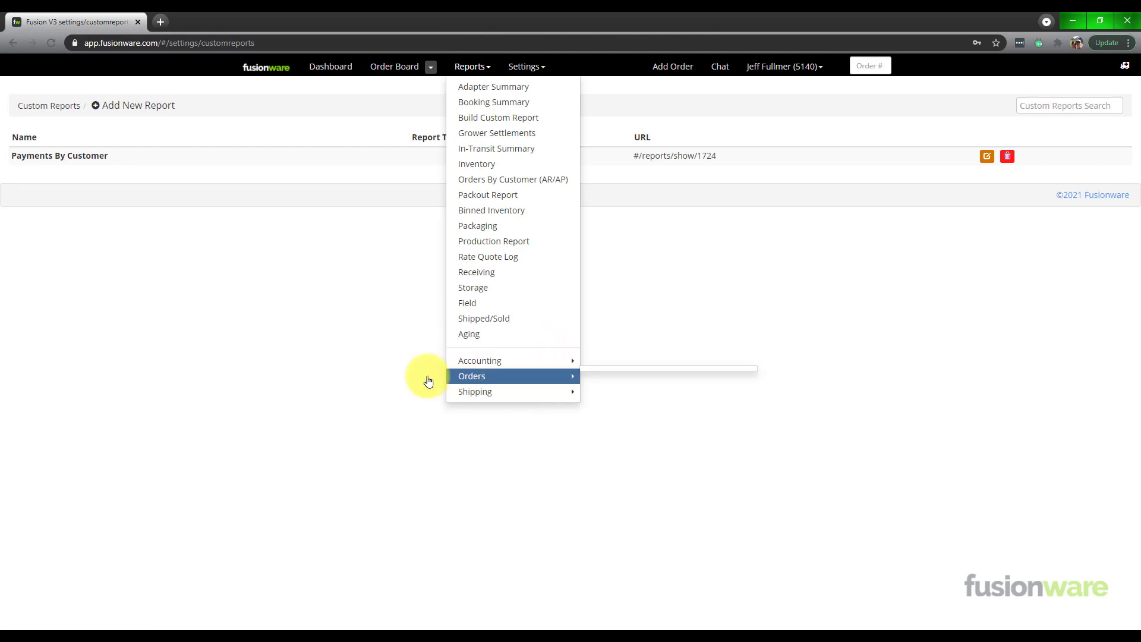
{"action": "left_click", "coordinate": [293, 364]}
Assign the Payments By Customer report to the Accounting report type and return to the custom reports list
{"action": "left_click", "coordinate": [94, 159]}
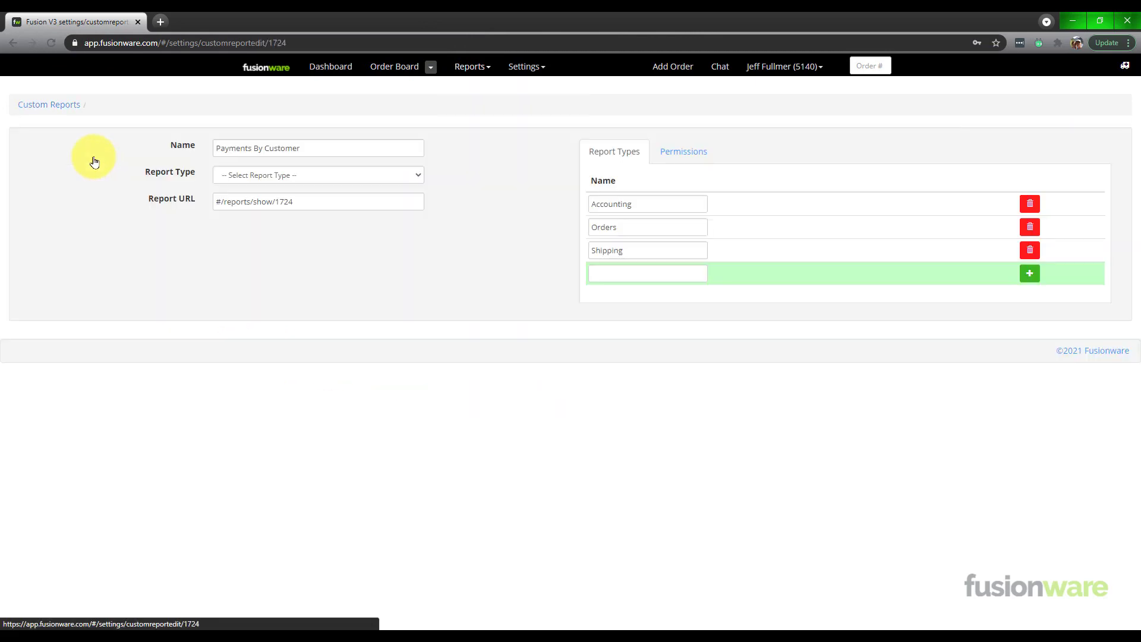
{"action": "left_click", "coordinate": [343, 173]}
{"action": "left_click", "coordinate": [331, 214]}
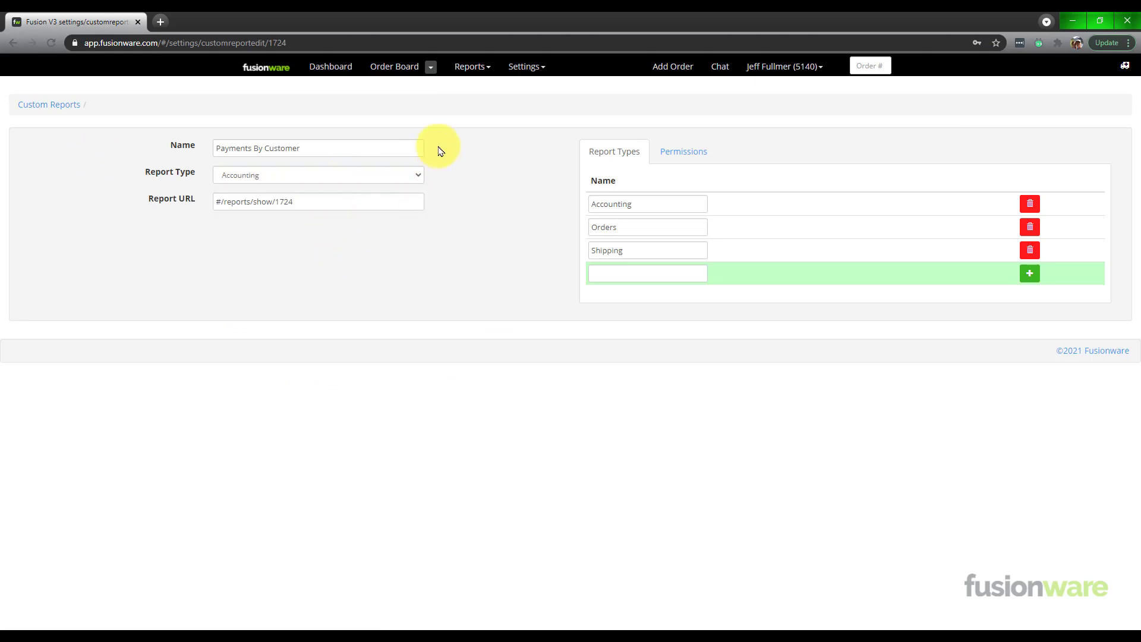
{"action": "left_click", "coordinate": [70, 106]}
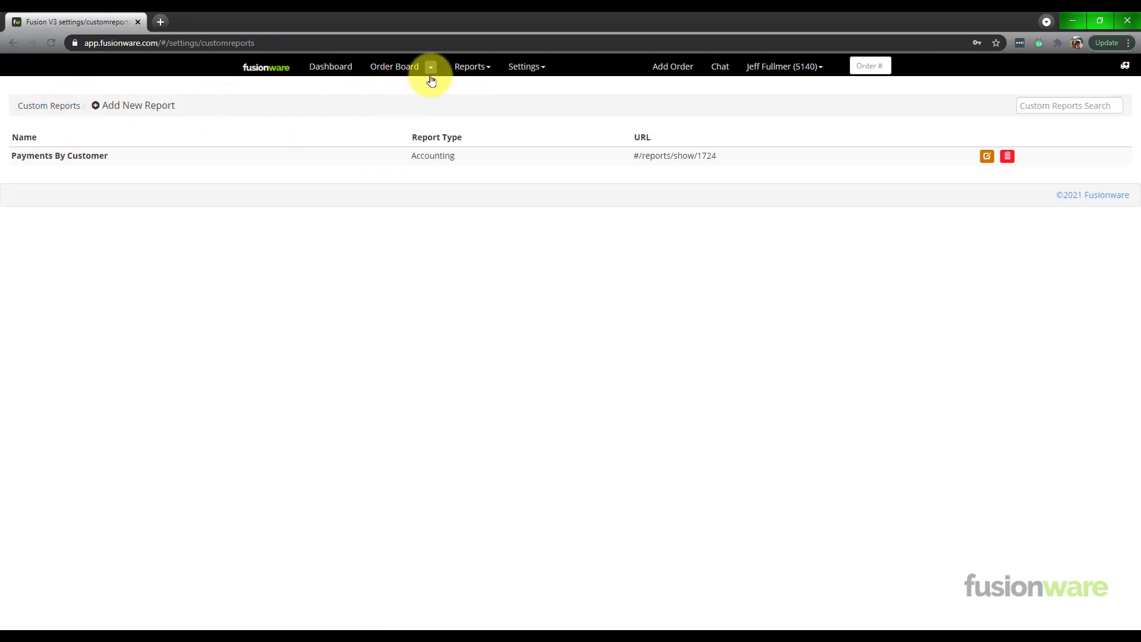
Open the Payments By Customer report from the Accounting category of the available reports
{"action": "left_click", "coordinate": [469, 67]}
{"action": "mouse_move", "coordinate": [529, 362]}
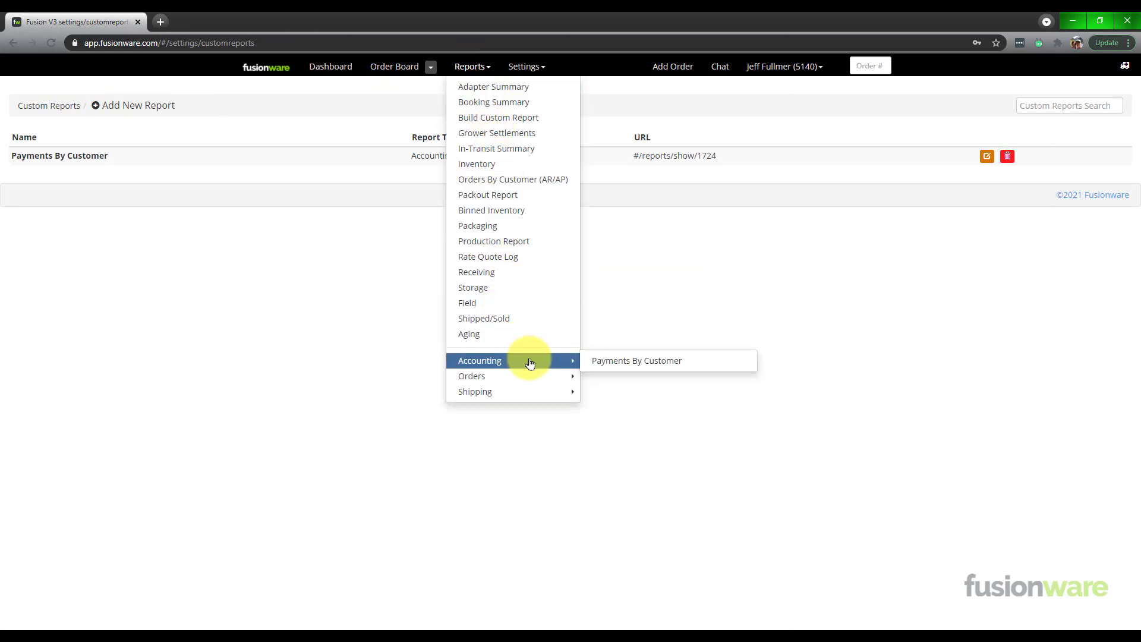
{"action": "left_click", "coordinate": [618, 361]}
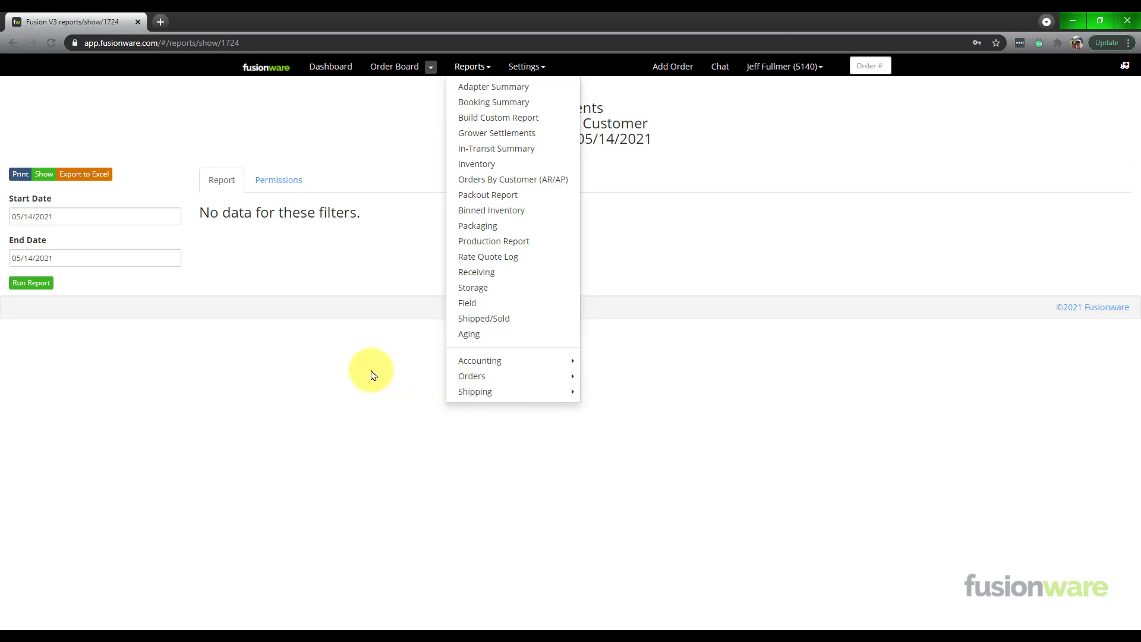
{"action": "left_click", "coordinate": [372, 374]}
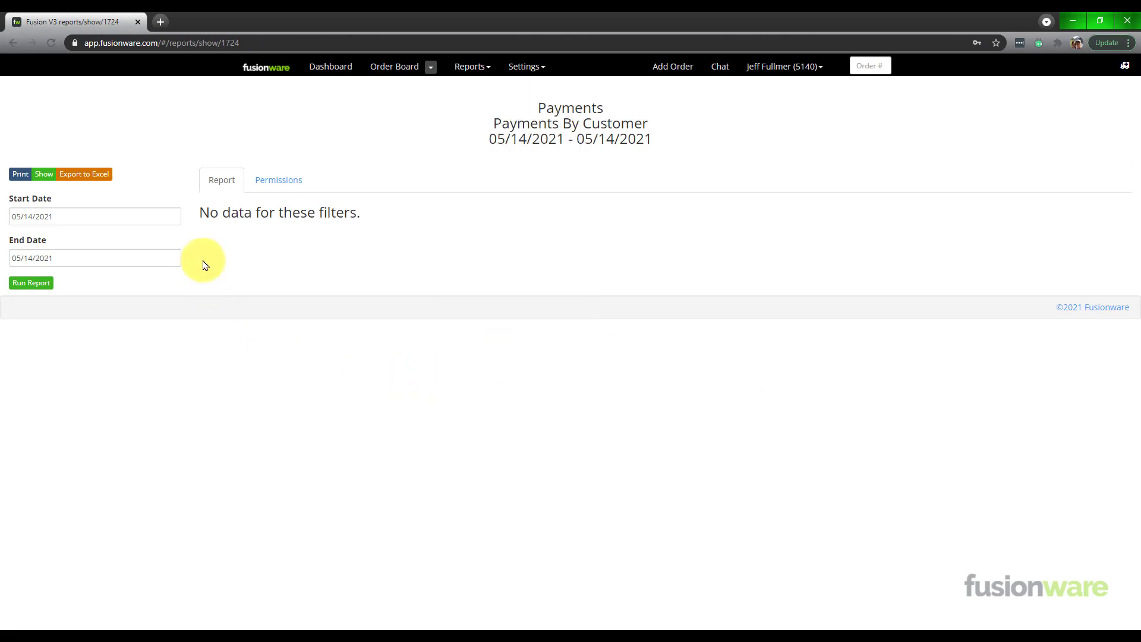
Set the report's start date to 12/01/2020 and run the report
{"action": "left_click", "coordinate": [69, 215]}
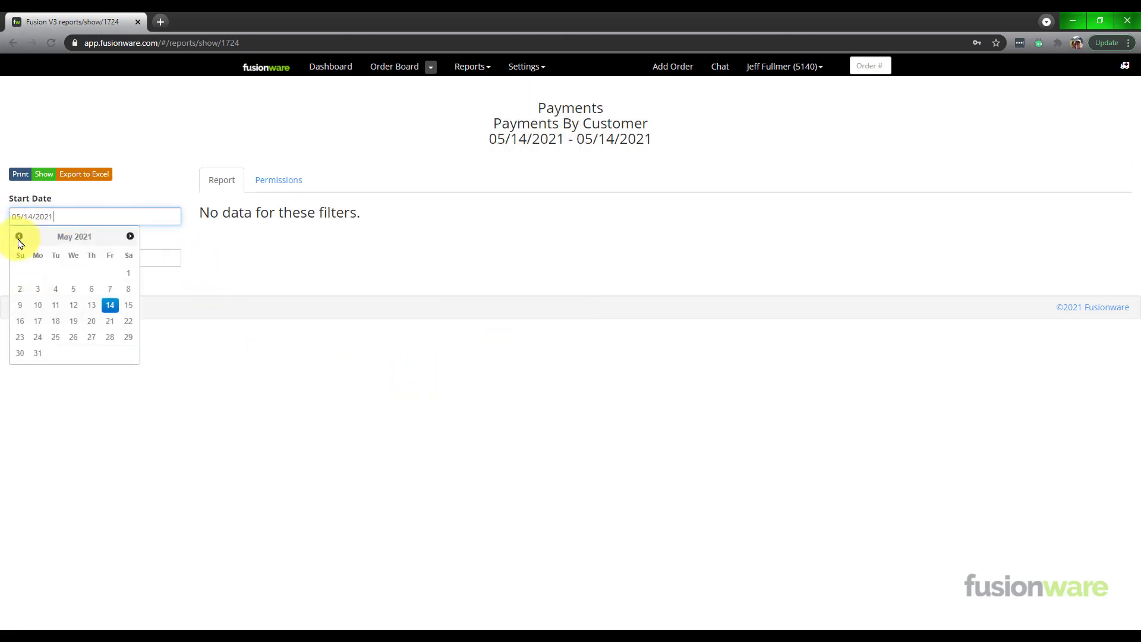
{"action": "left_click", "coordinate": [19, 238]}
{"action": "left_click", "coordinate": [19, 237]}
{"action": "left_click", "coordinate": [19, 237]}
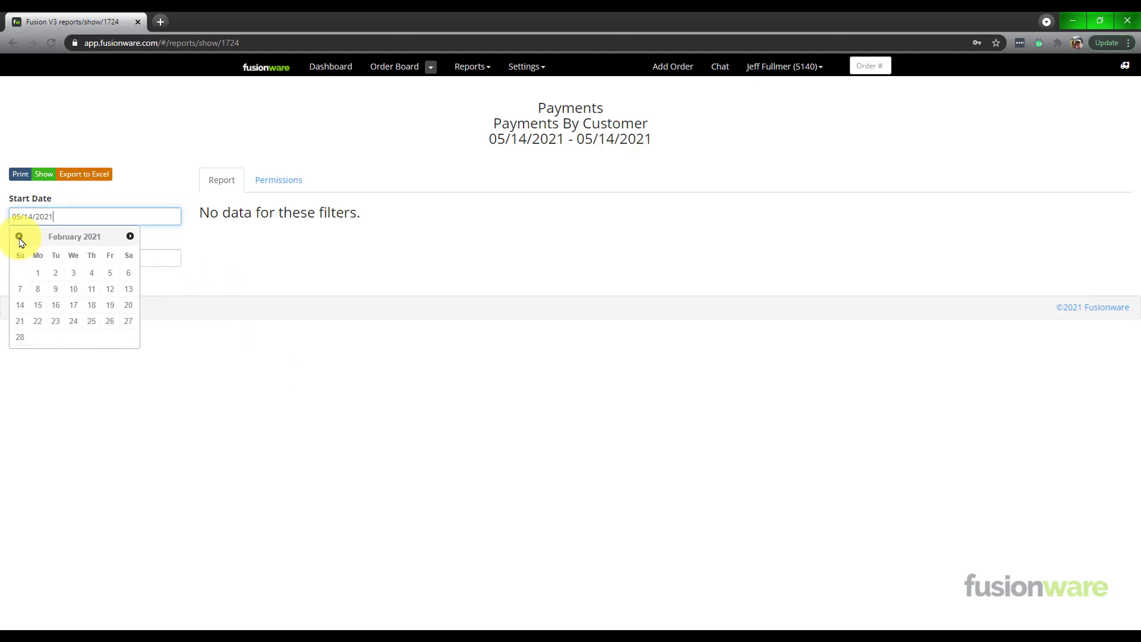
{"action": "left_click", "coordinate": [19, 237]}
{"action": "left_click", "coordinate": [19, 237]}
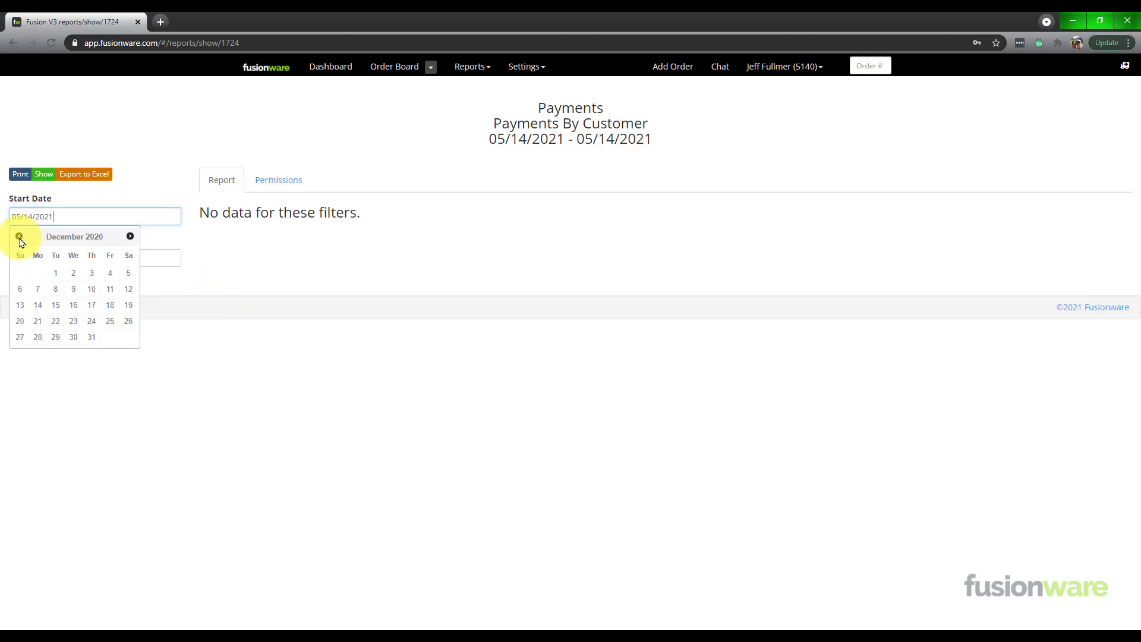
{"action": "left_click", "coordinate": [59, 273]}
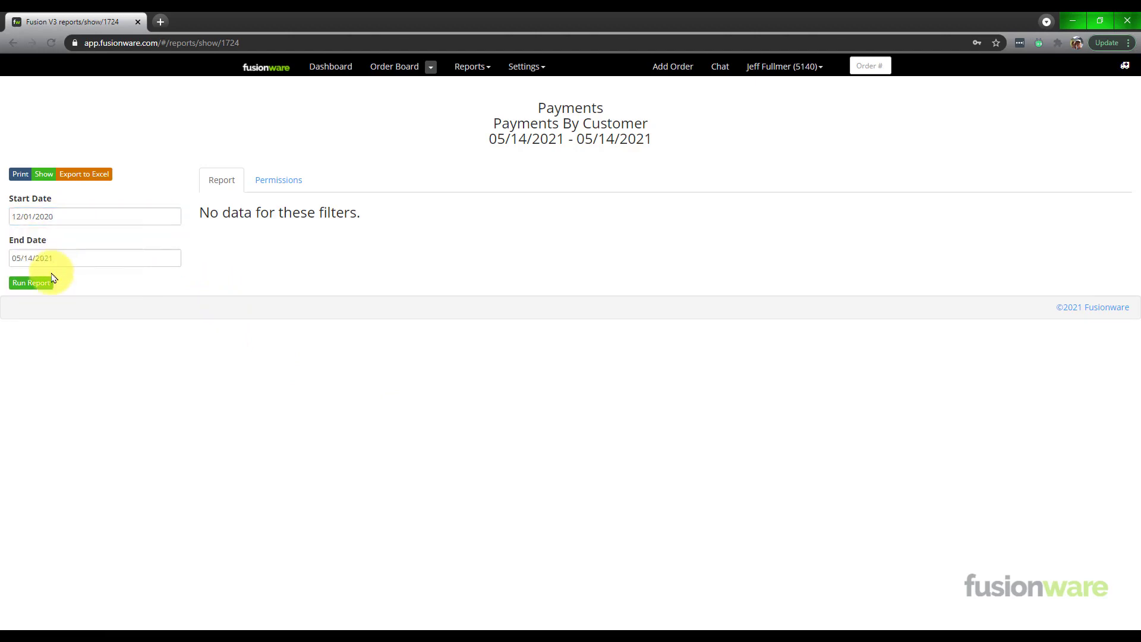
{"action": "left_click", "coordinate": [37, 283]}
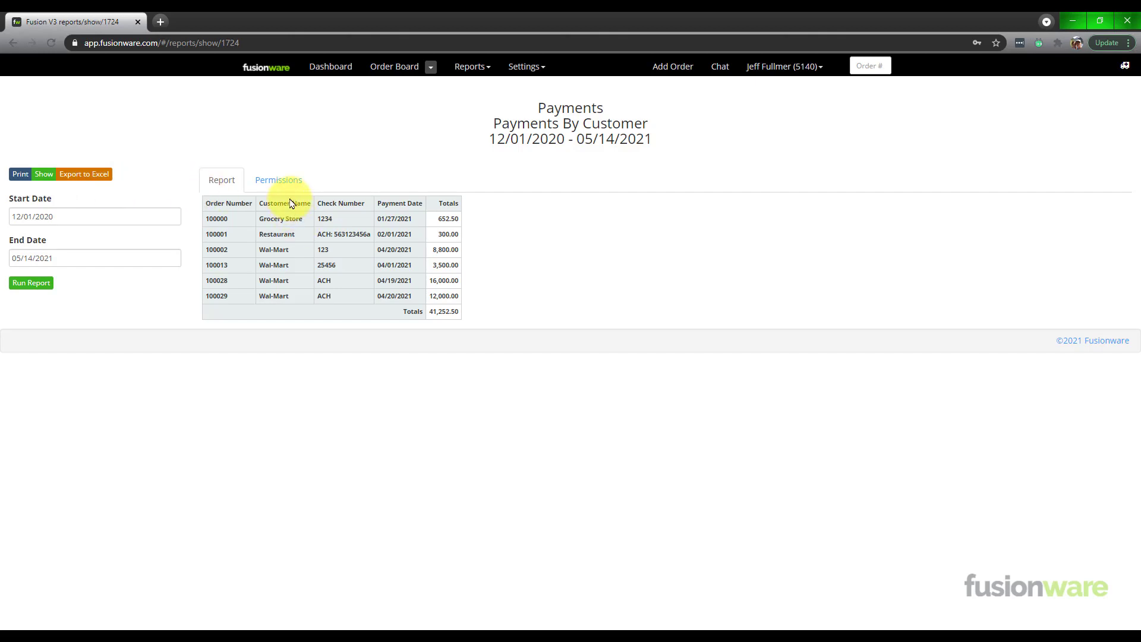
Show the report's field layout and filter Customer Name to Wal-Mart only, excluding Grocery Store and Restaurant
{"action": "left_click", "coordinate": [39, 175]}
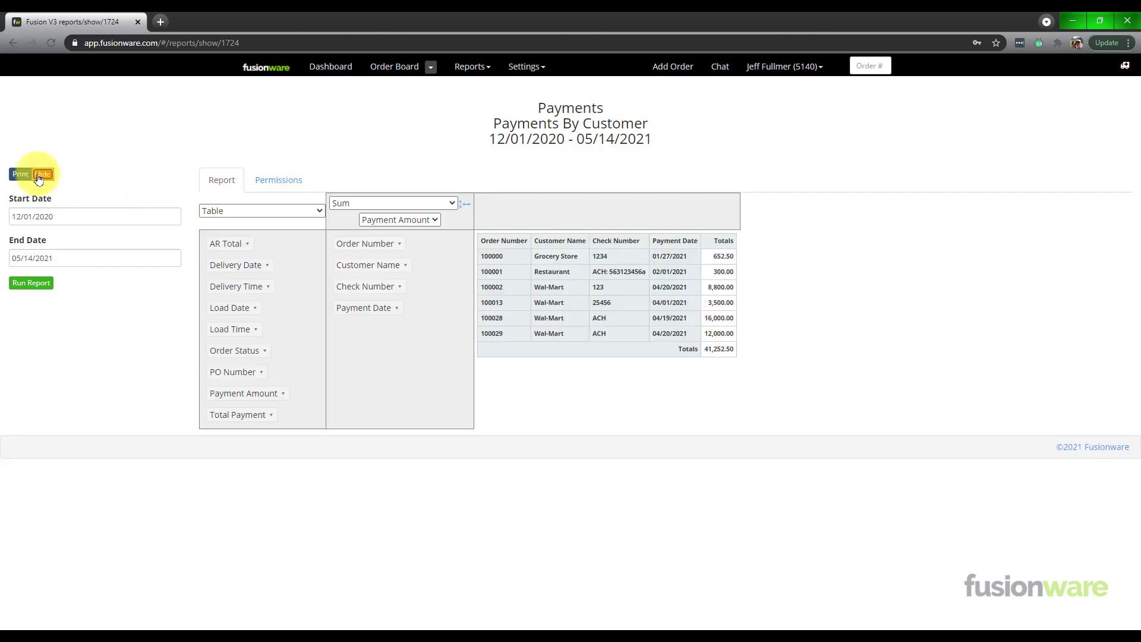
{"action": "left_click", "coordinate": [404, 267]}
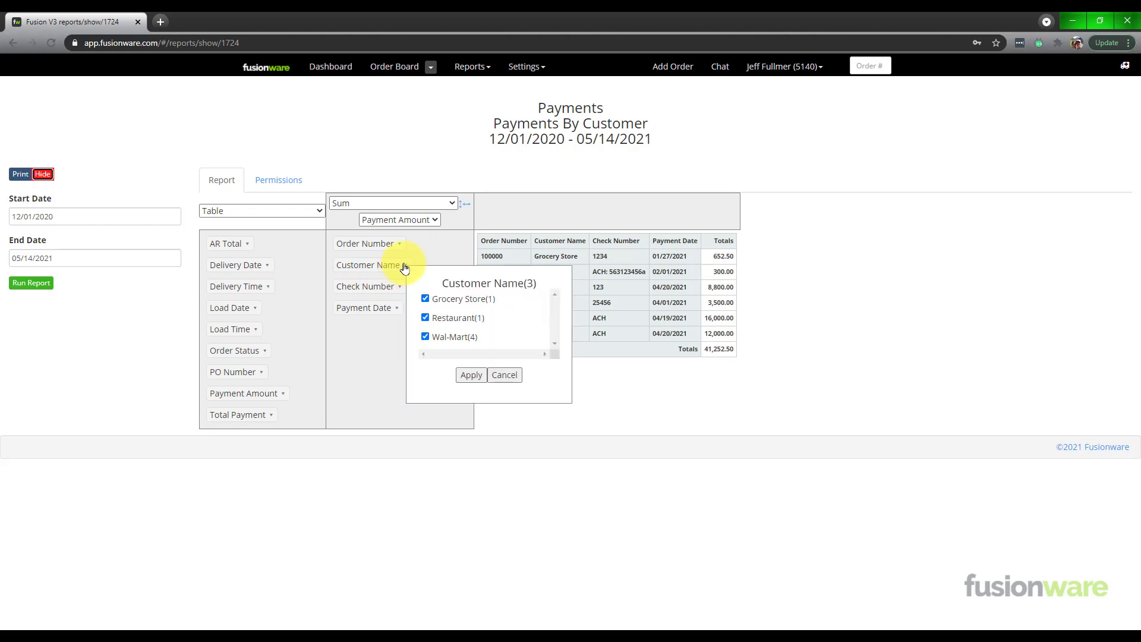
{"action": "left_click", "coordinate": [425, 299]}
{"action": "left_click", "coordinate": [425, 317]}
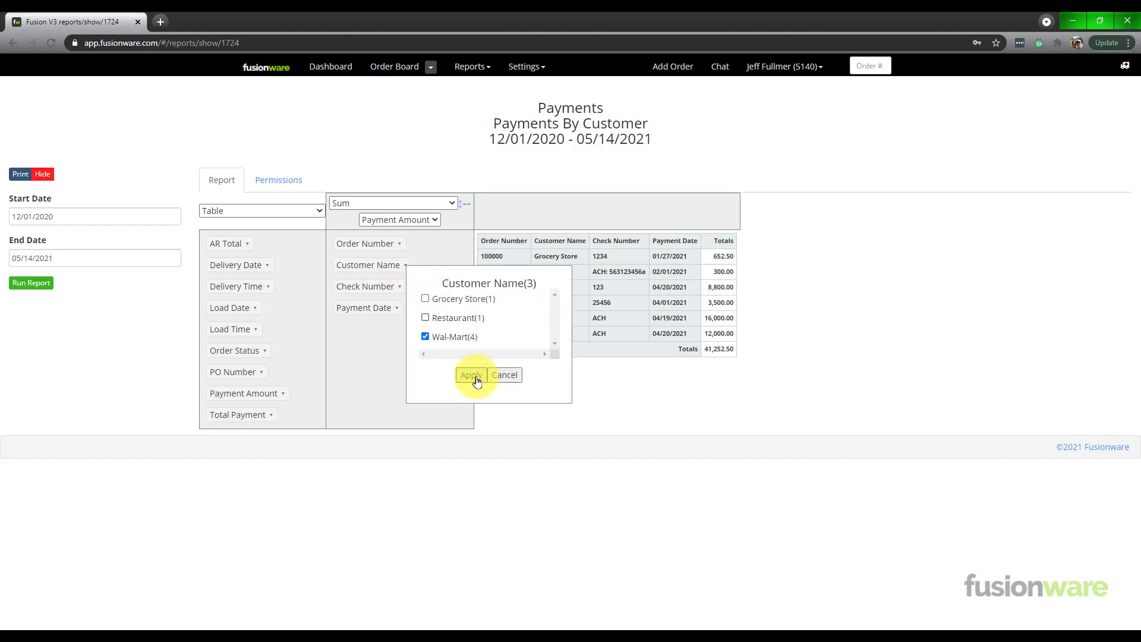
{"action": "left_click", "coordinate": [471, 375]}
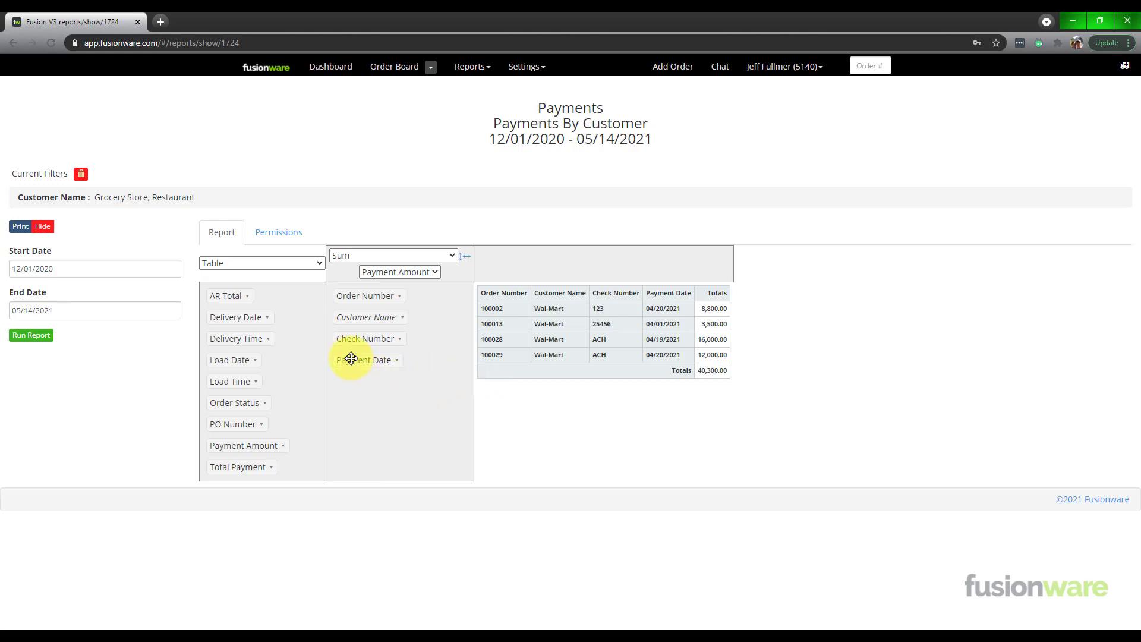
{"action": "mouse_move", "coordinate": [350, 358]}
{"action": "left_mouse_down"}
{"action": "mouse_move", "coordinate": [350, 334]}
{"action": "mouse_move", "coordinate": [349, 364]}
{"action": "left_mouse_up"}
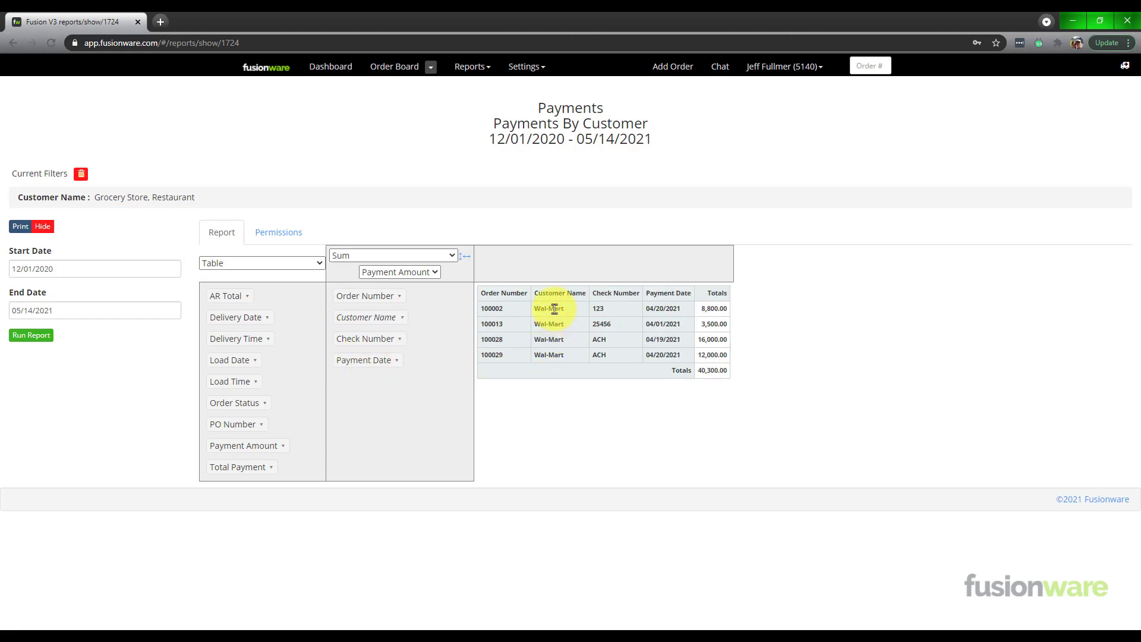
Include Restaurant and Grocery Store again in the Customer Name filter and hide the report's field layout
{"action": "left_click", "coordinate": [403, 320]}
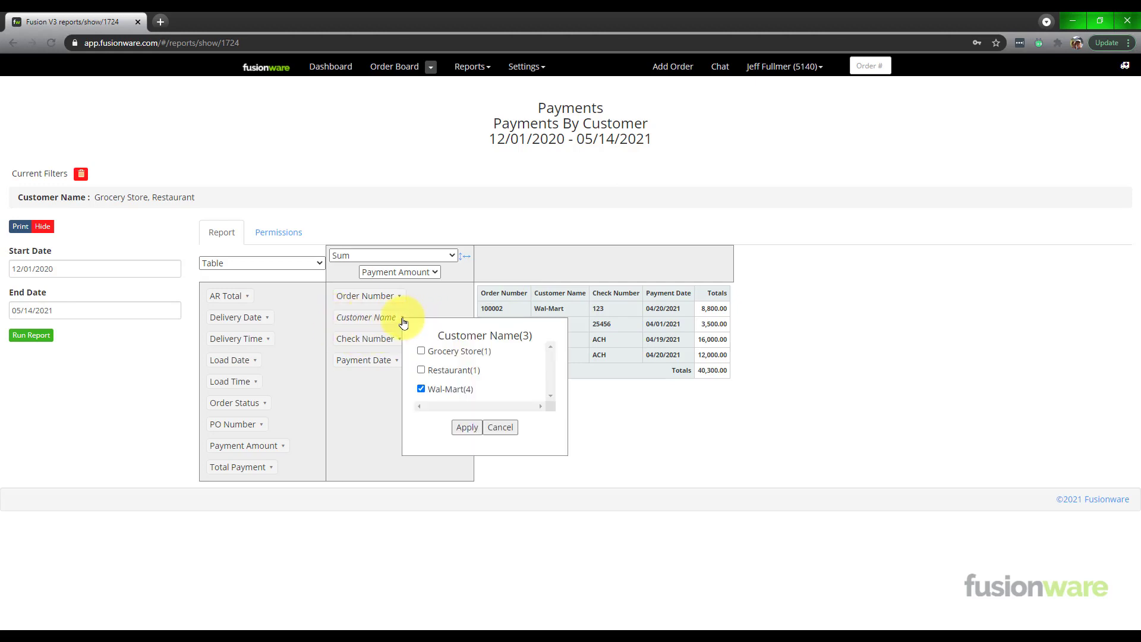
{"action": "left_click", "coordinate": [421, 370]}
{"action": "left_click", "coordinate": [421, 350]}
{"action": "left_click", "coordinate": [467, 427]}
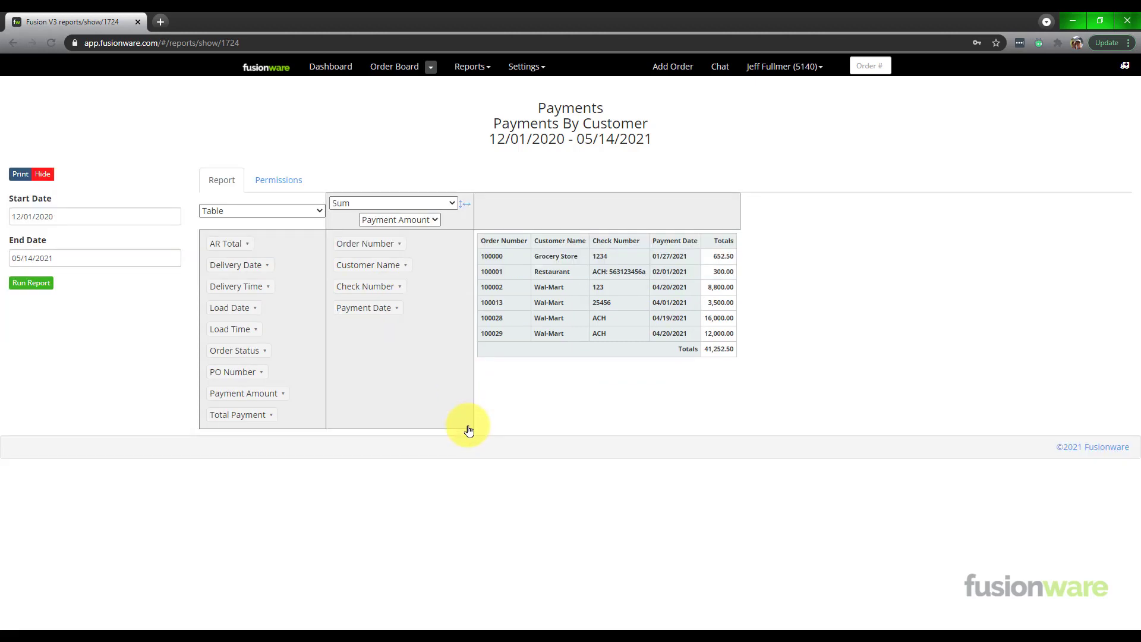
{"action": "left_click", "coordinate": [43, 174]}
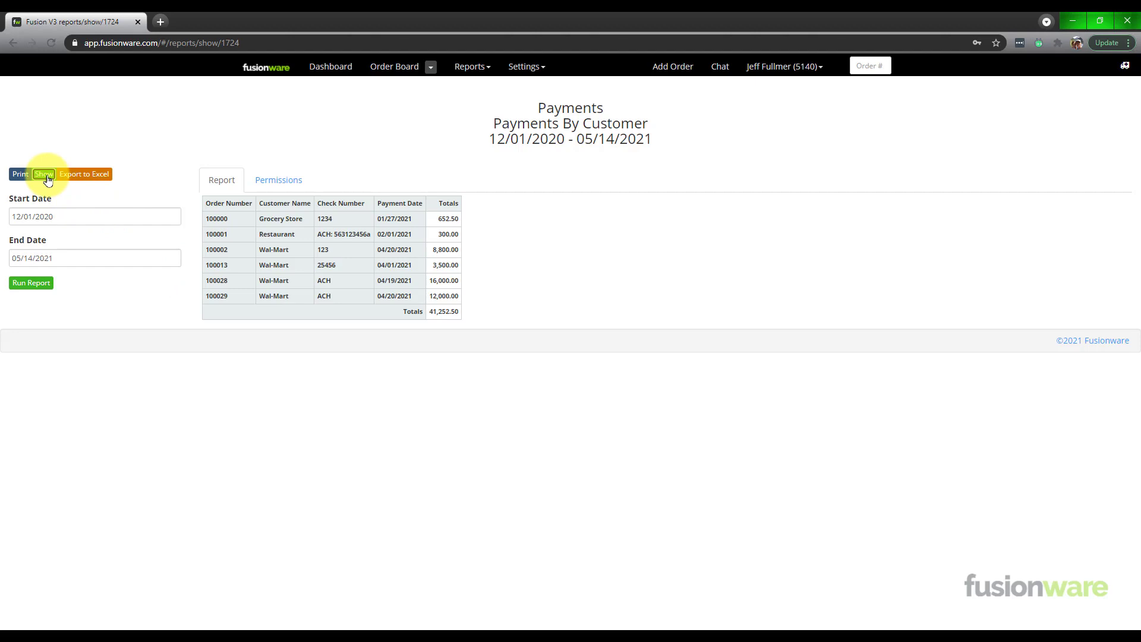
Review the report's user permissions and preview its printout without printing it
{"action": "left_click", "coordinate": [279, 187]}
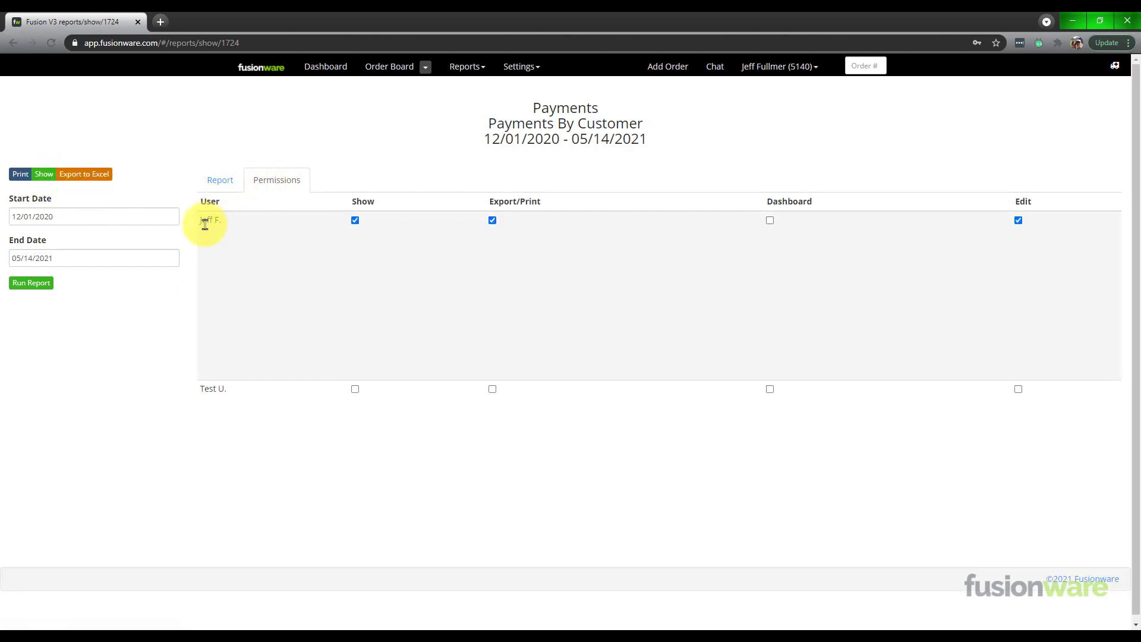
{"action": "left_click_drag", "start_coordinate": [200, 224], "coordinate": [242, 230]}
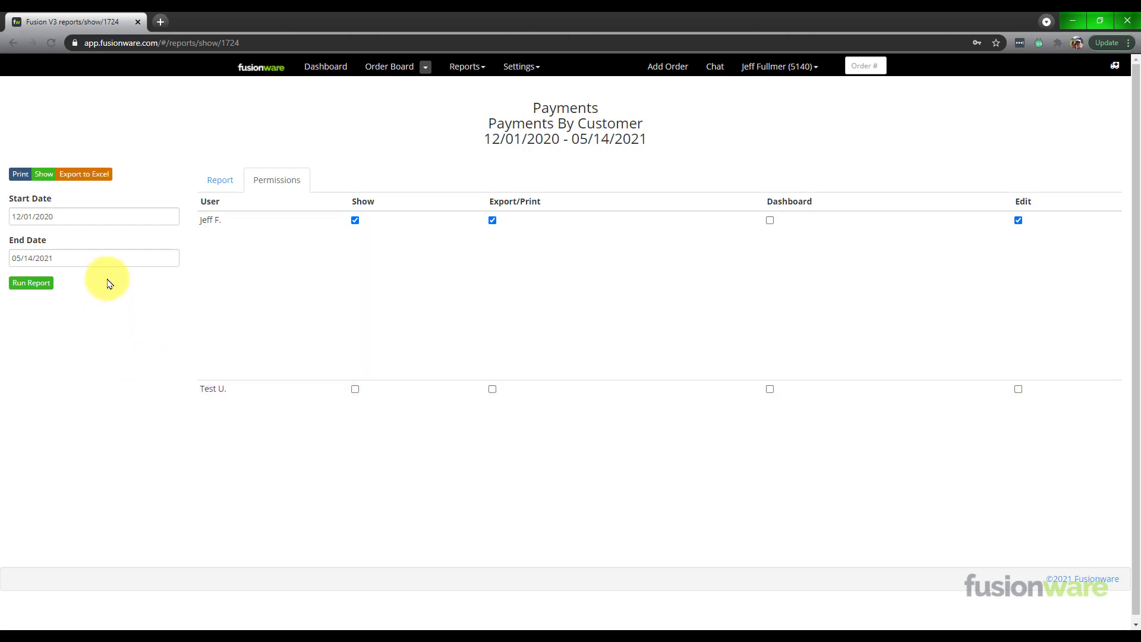
{"action": "left_click", "coordinate": [242, 178]}
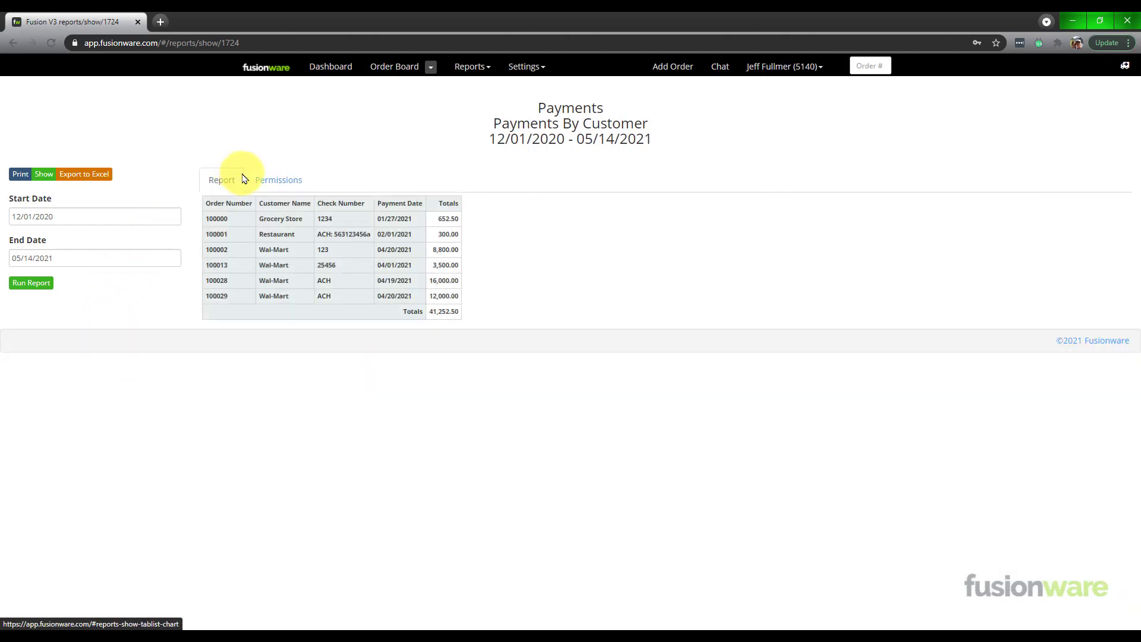
{"action": "left_click", "coordinate": [21, 176]}
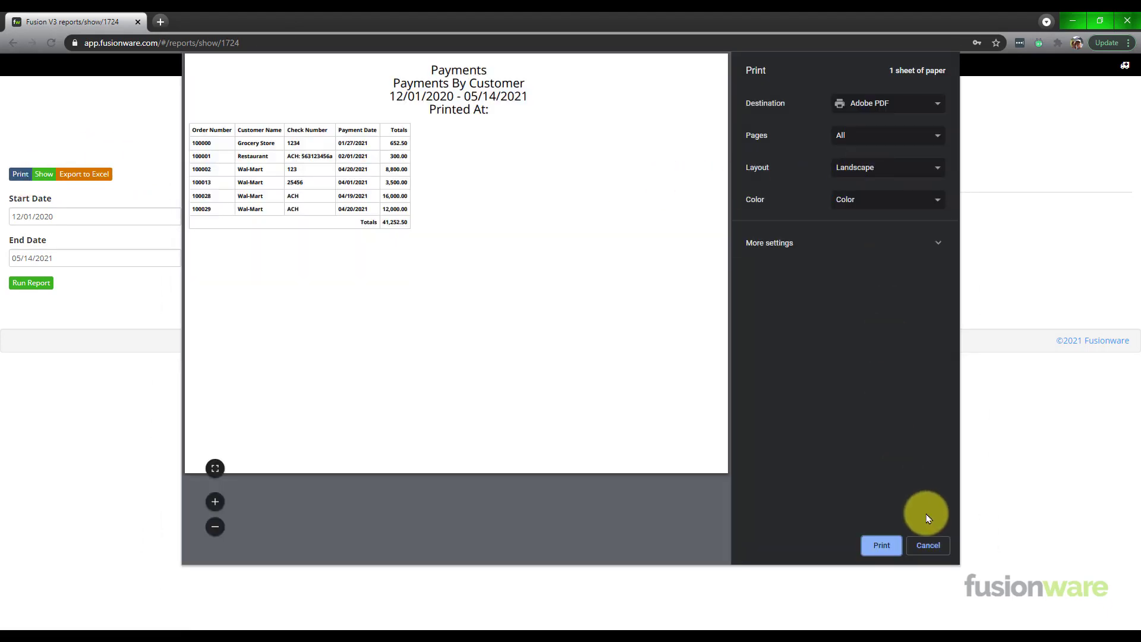
{"action": "left_click", "coordinate": [933, 546]}
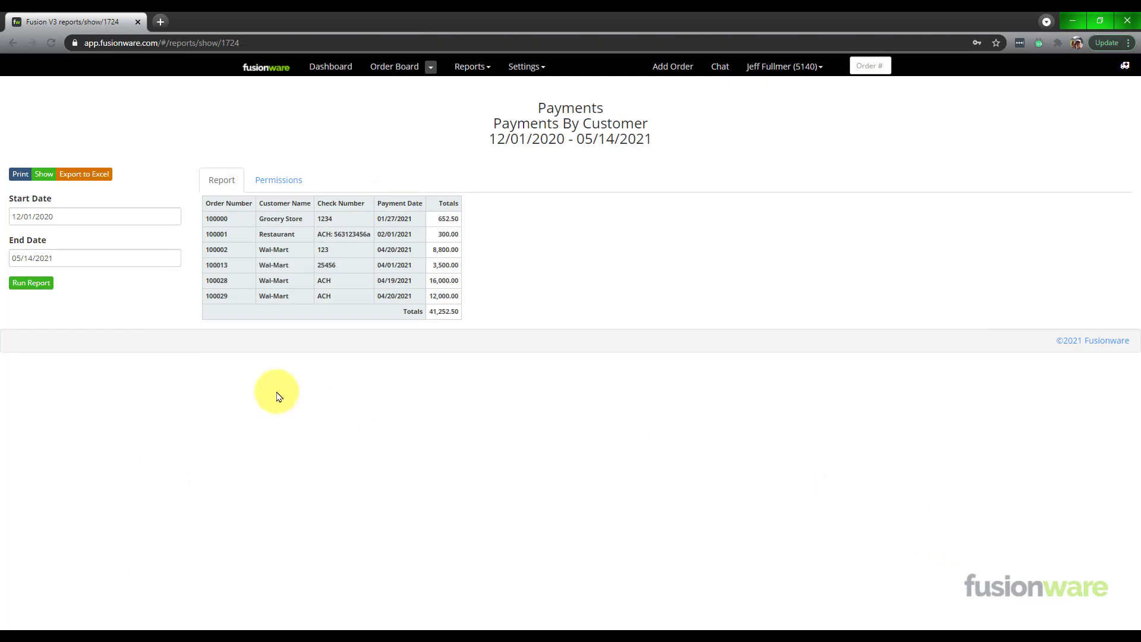
Export the report to Excel and open the downloaded Payments By Customer workbook from its folder in a maximized Excel window
{"action": "left_click", "coordinate": [70, 174]}
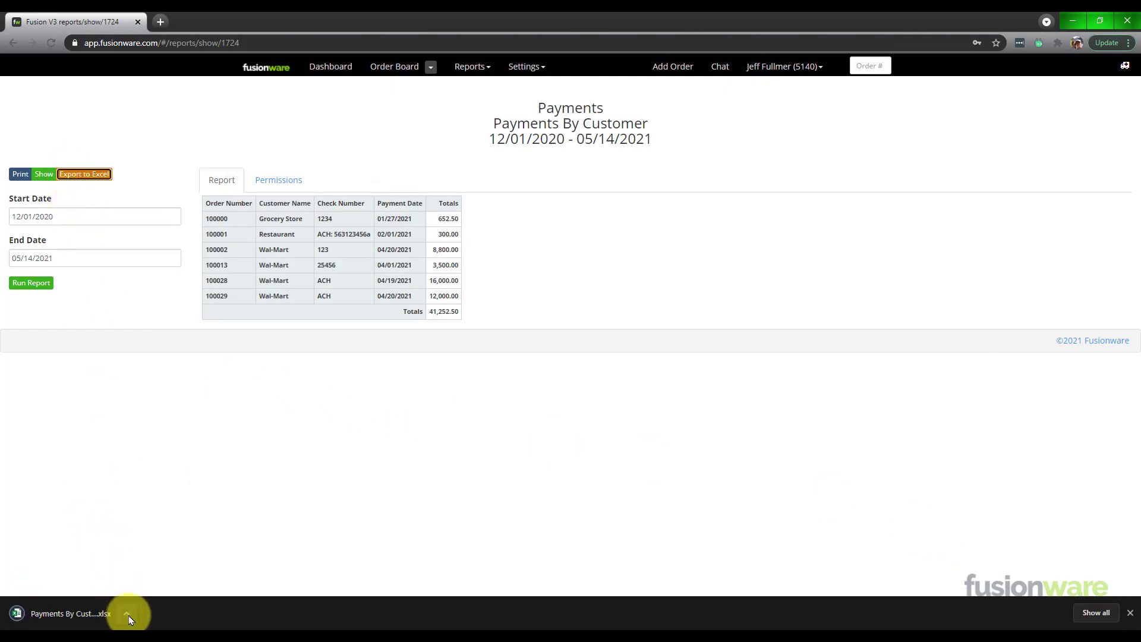
{"action": "left_click", "coordinate": [127, 614]}
{"action": "left_click", "coordinate": [134, 578]}
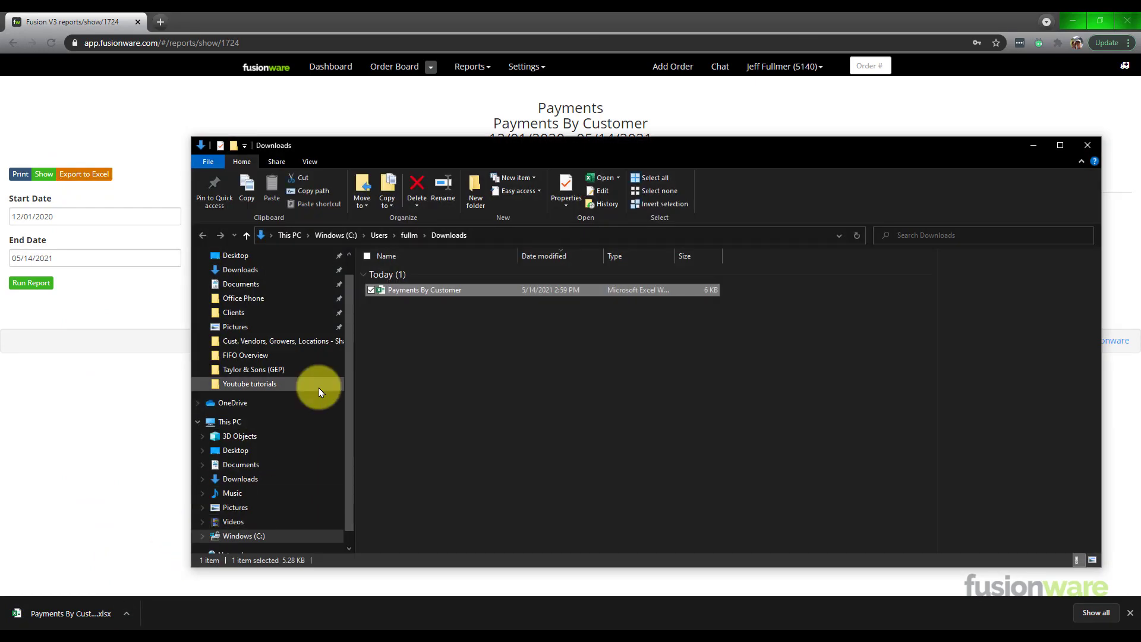
{"action": "double_click", "coordinate": [405, 289]}
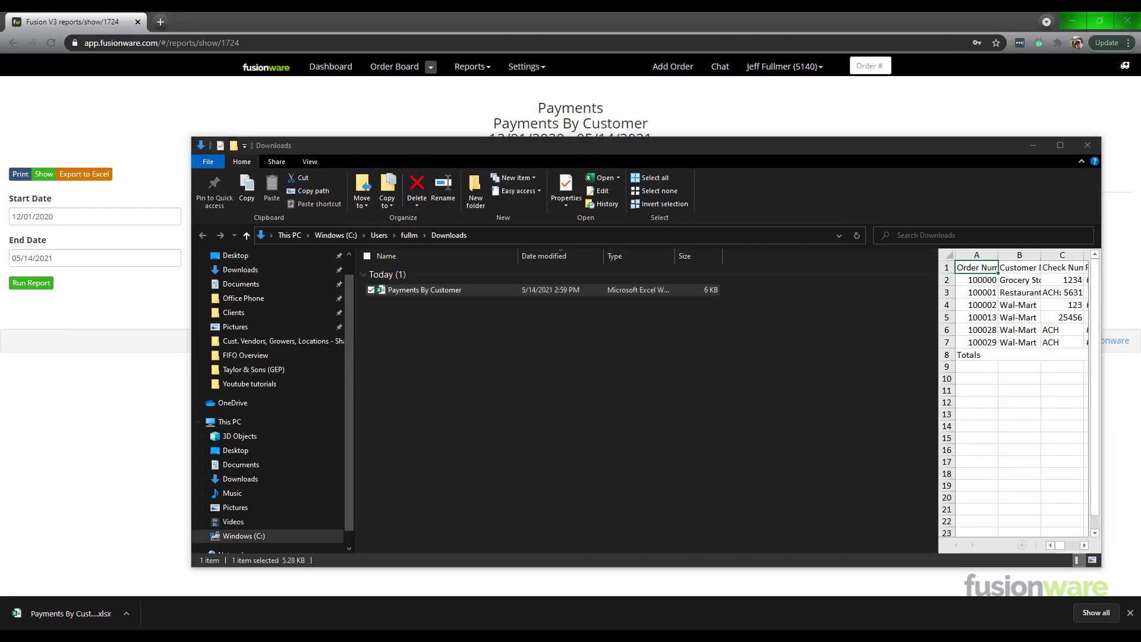
{"action": "left_click", "coordinate": [1034, 145]}
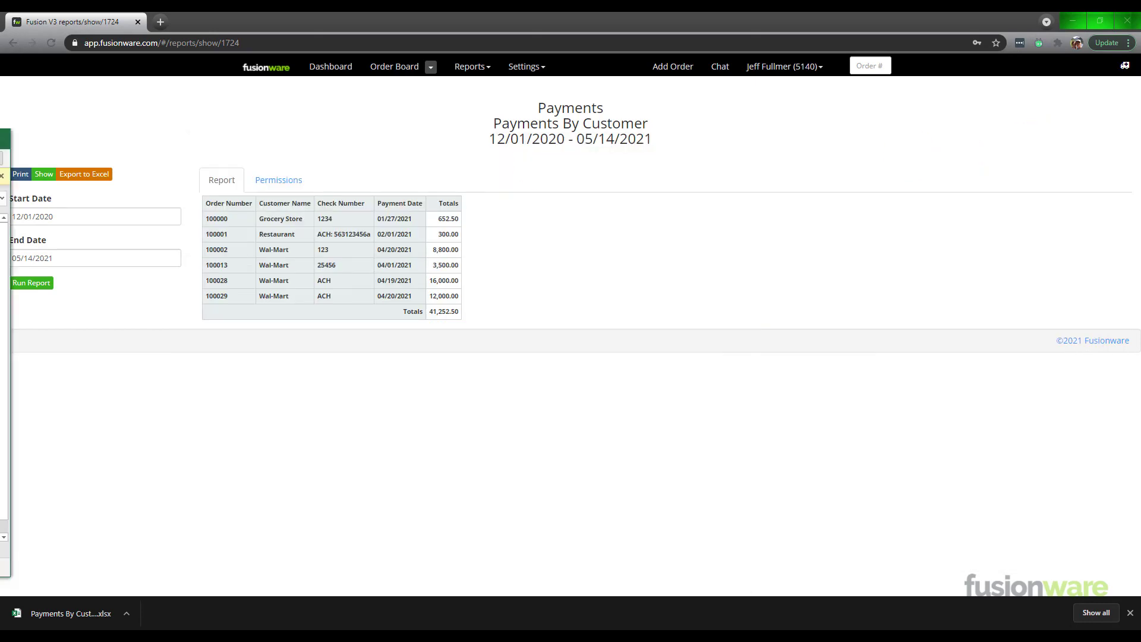
{"action": "left_click", "coordinate": [617, 166]}
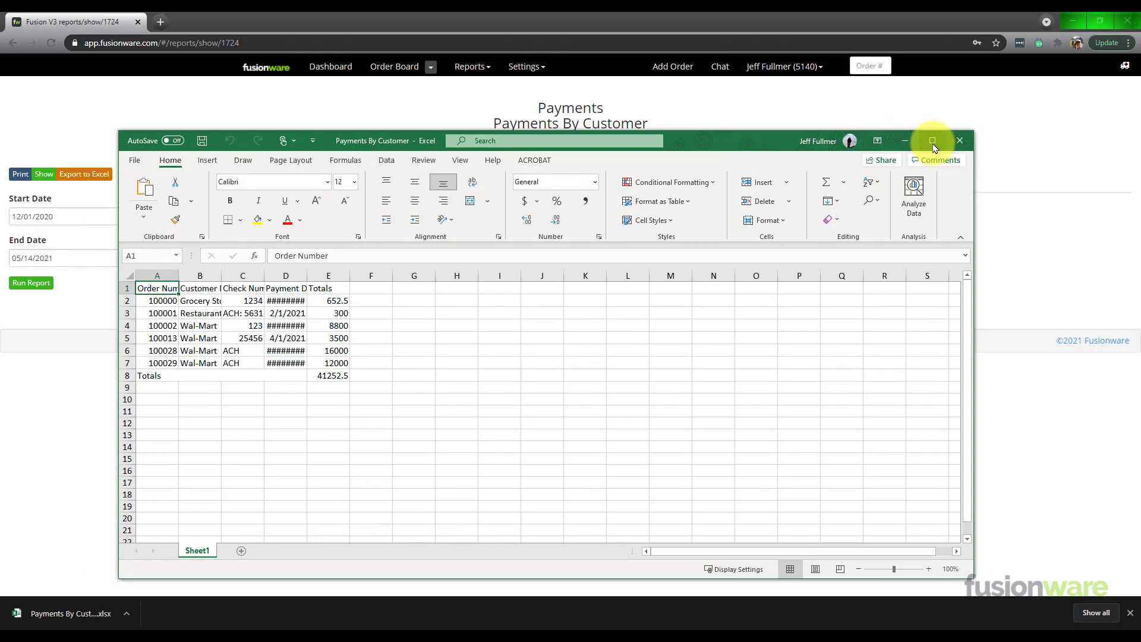
{"action": "left_click", "coordinate": [932, 143]}
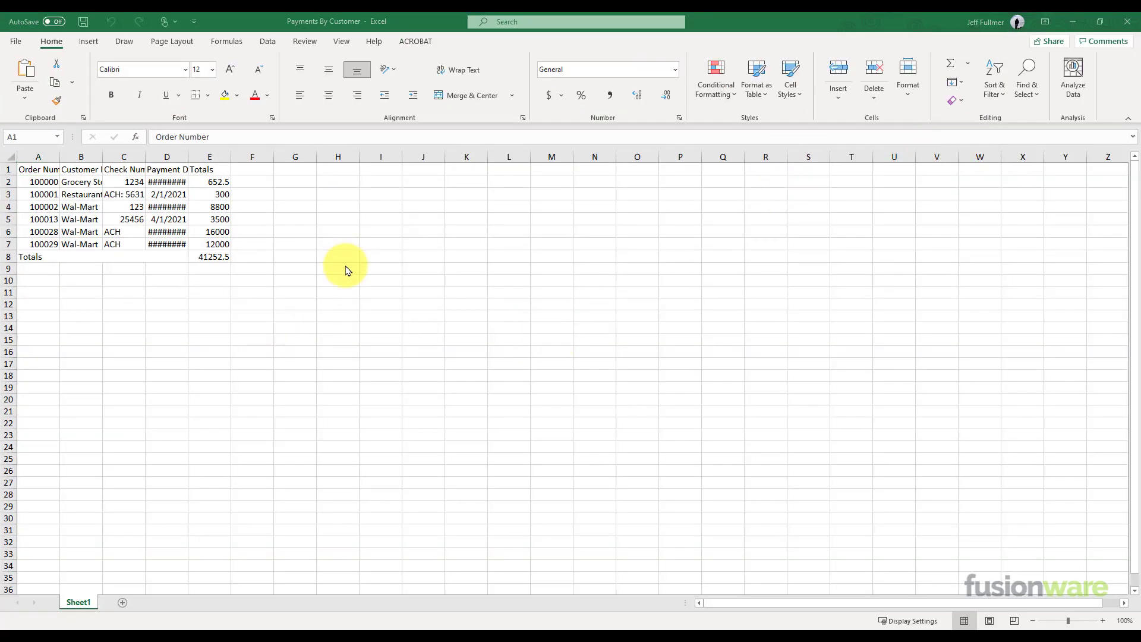
Autofit the widths of columns A through E to their contents
{"action": "left_click_drag", "start_coordinate": [37, 158], "coordinate": [232, 156]}
{"action": "double_click", "coordinate": [232, 156]}
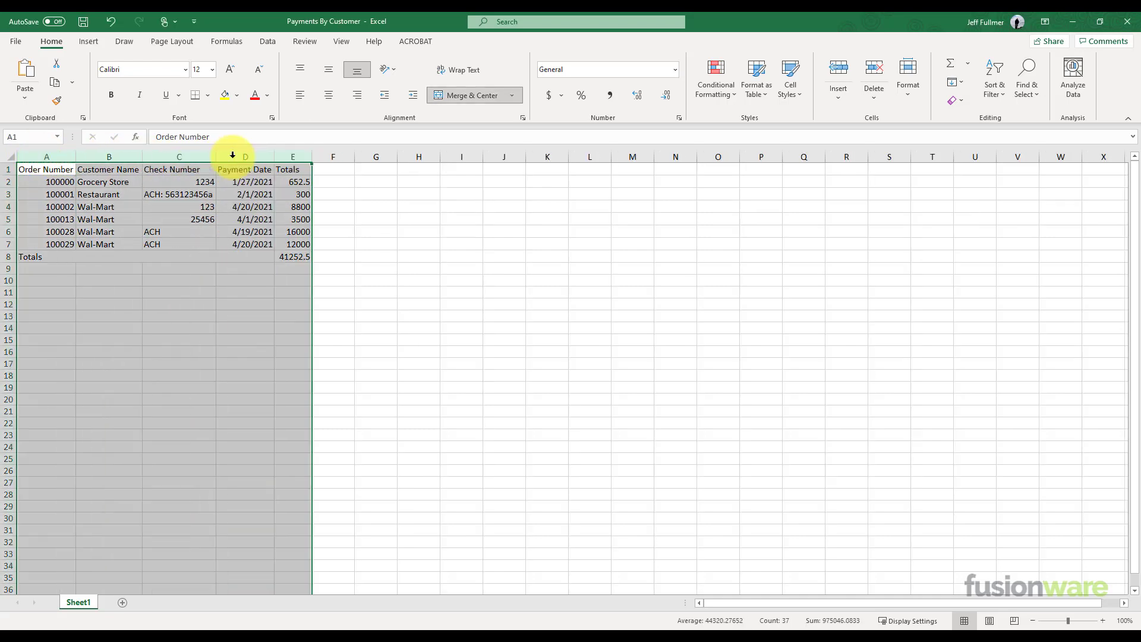
{"action": "left_click", "coordinate": [376, 361]}
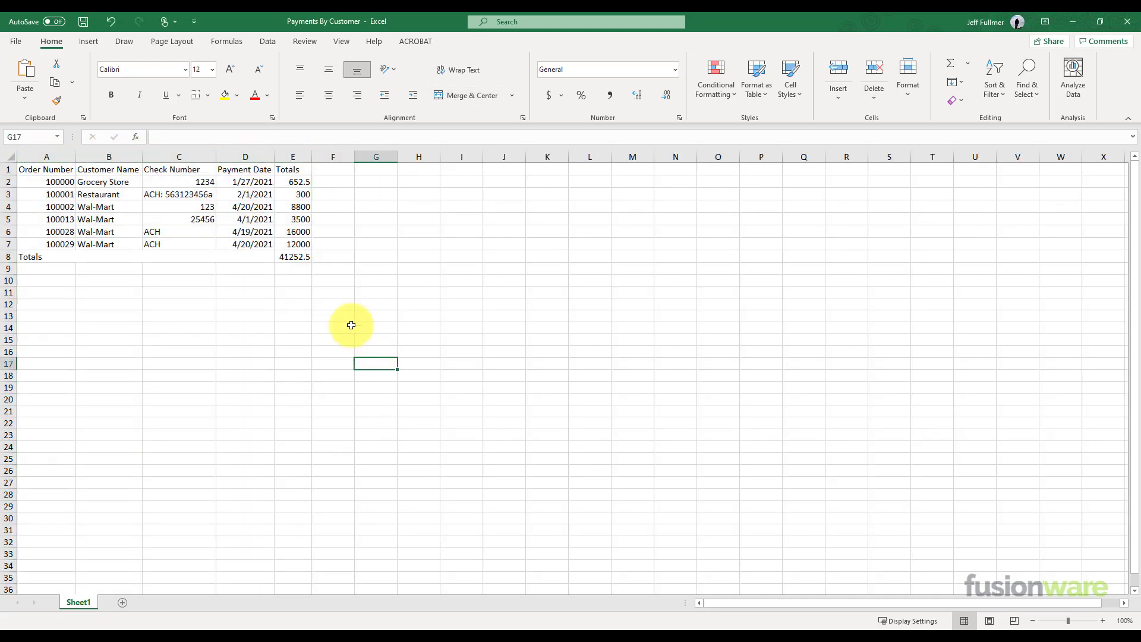
Switch back to Fusionware in the browser and check the reports listed under the Accounting category
{"action": "left_click", "coordinate": [1073, 22]}
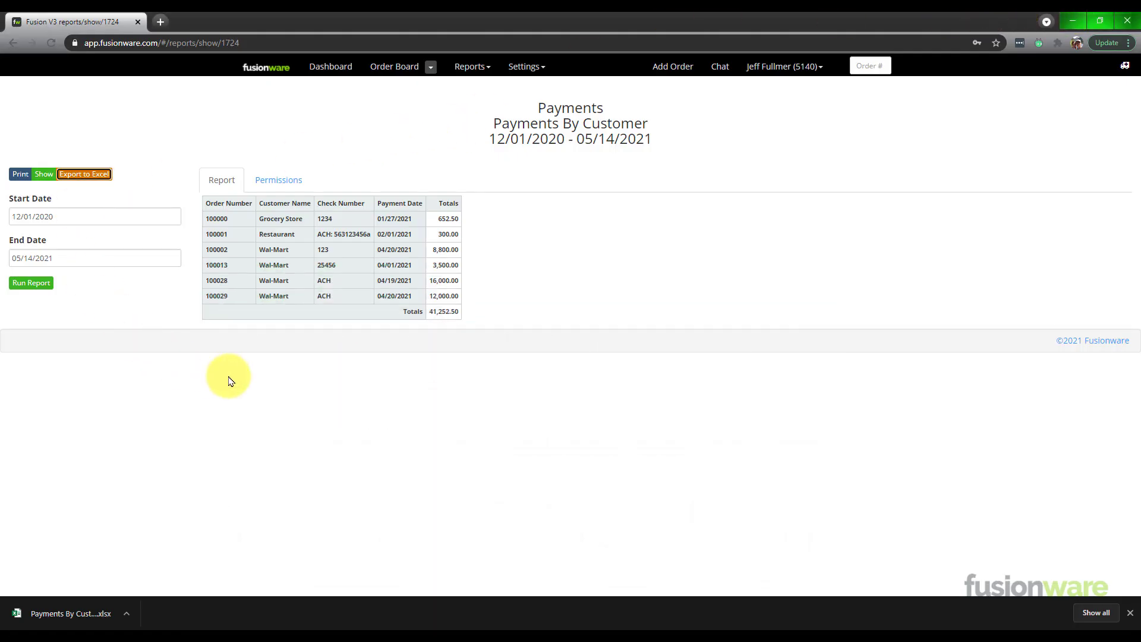
{"action": "left_click", "coordinate": [478, 66]}
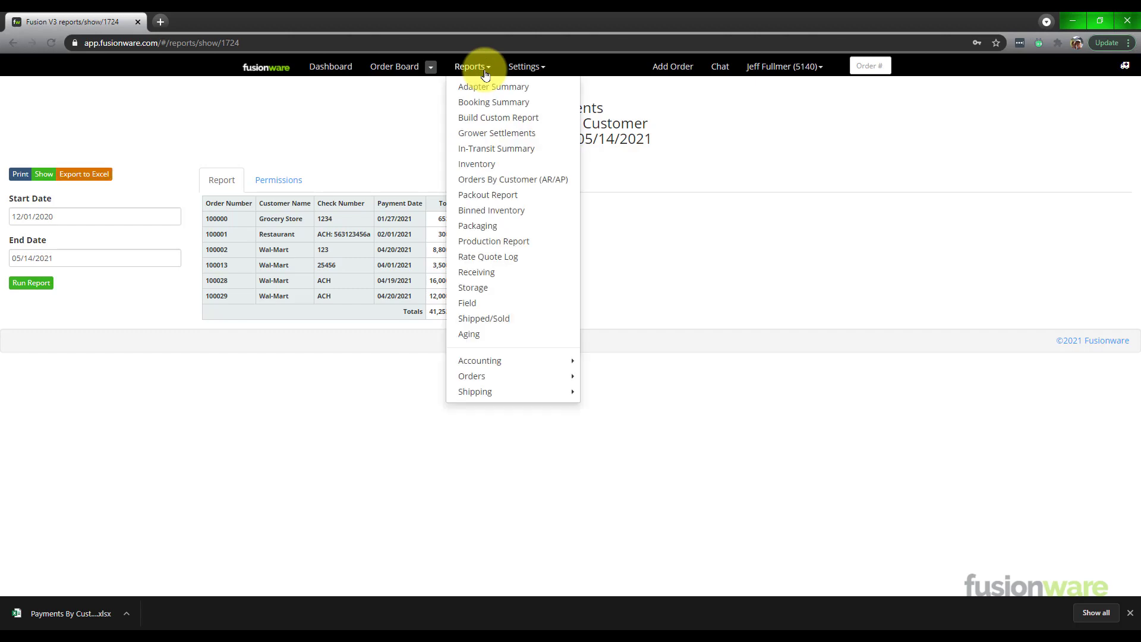
{"action": "mouse_move", "coordinate": [538, 367]}
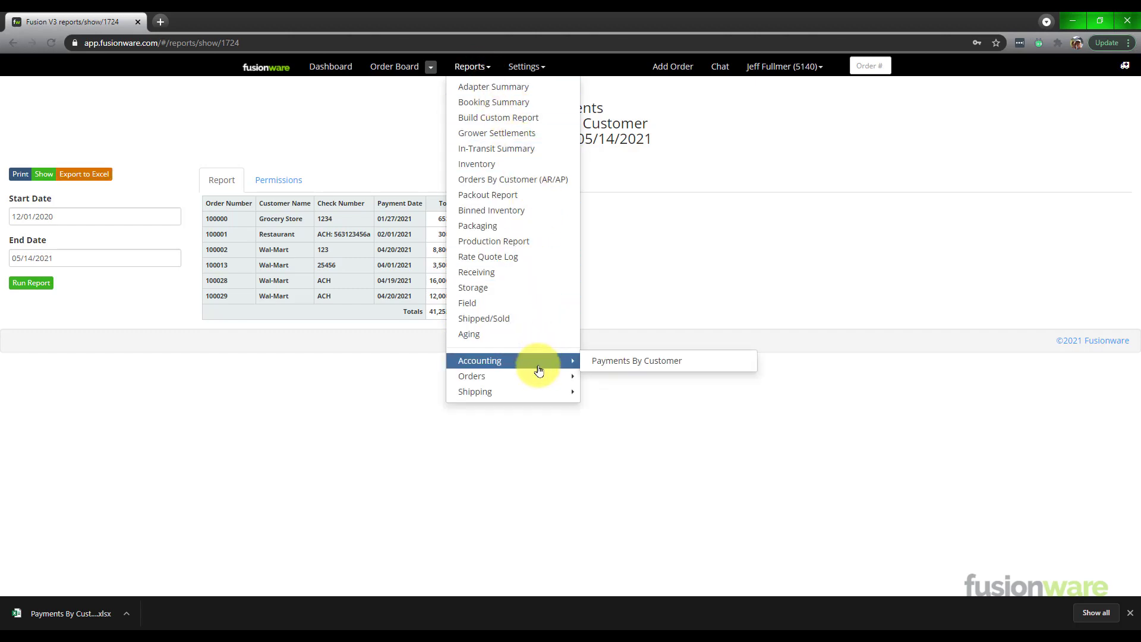
{"action": "left_click", "coordinate": [637, 400]}
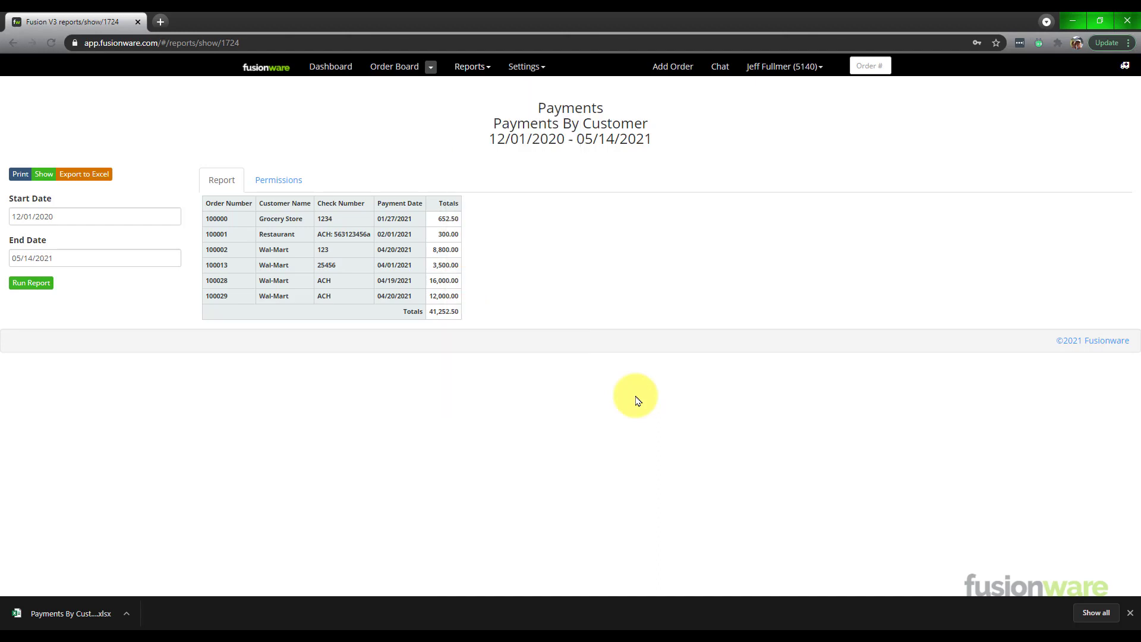